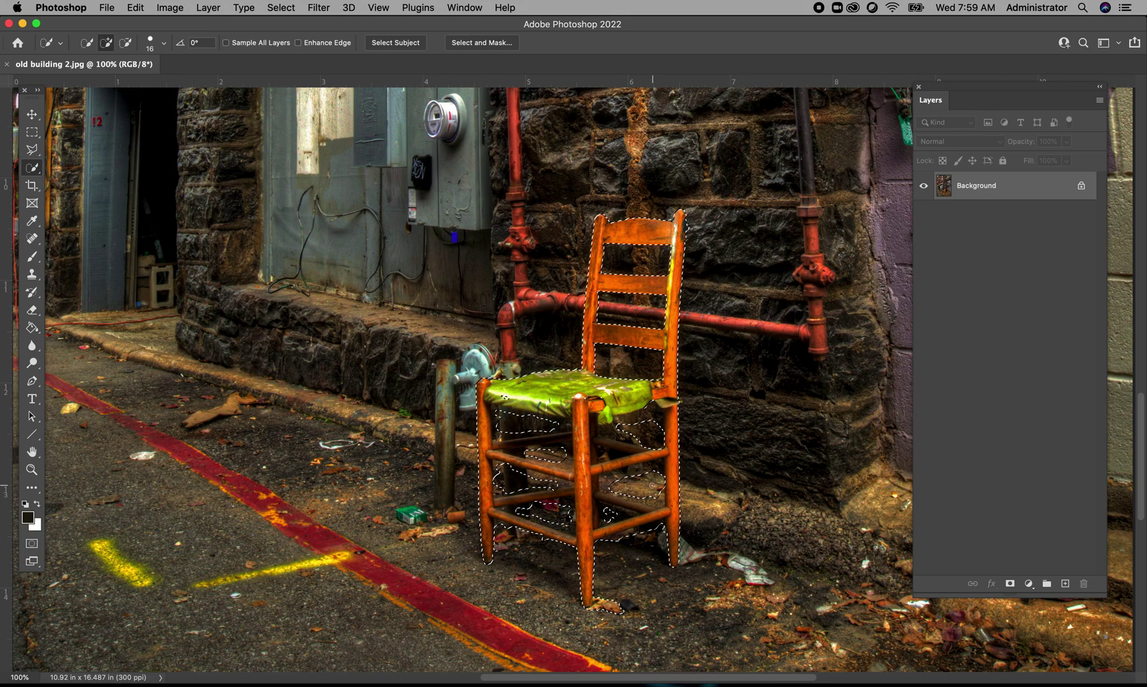
# - Refine the chair selection with the Quick Selection tool, subtracting background between the legs and the ground patch at the front leg's foot
pyautogui.click(126, 43)
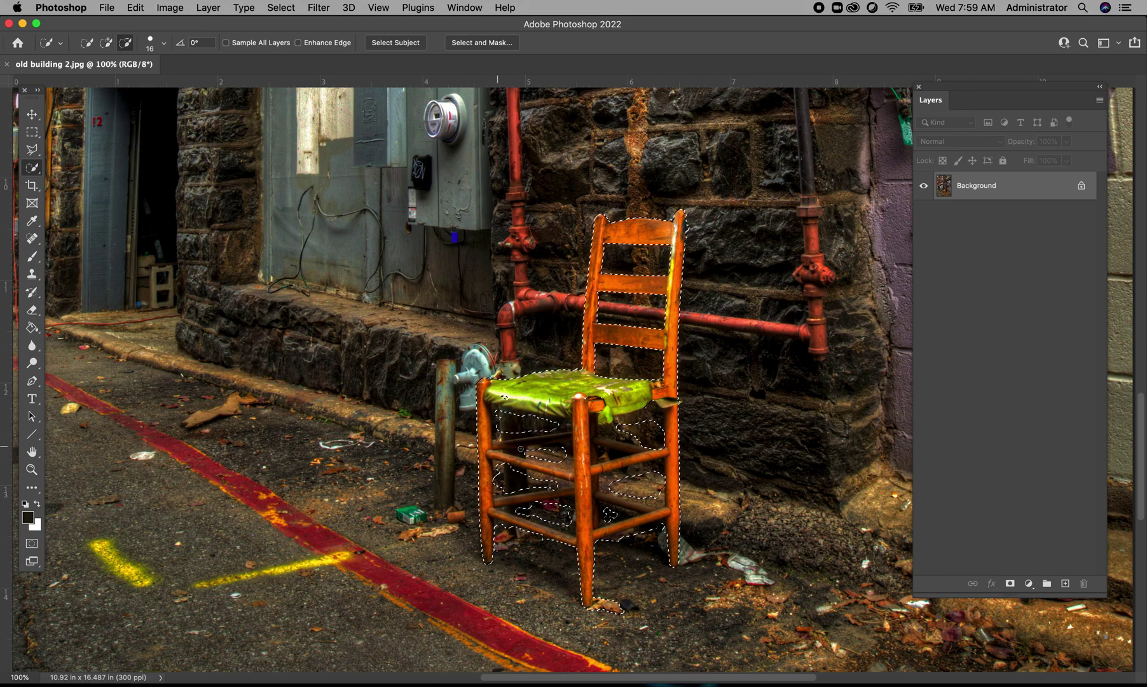
pyautogui.click(640, 421)
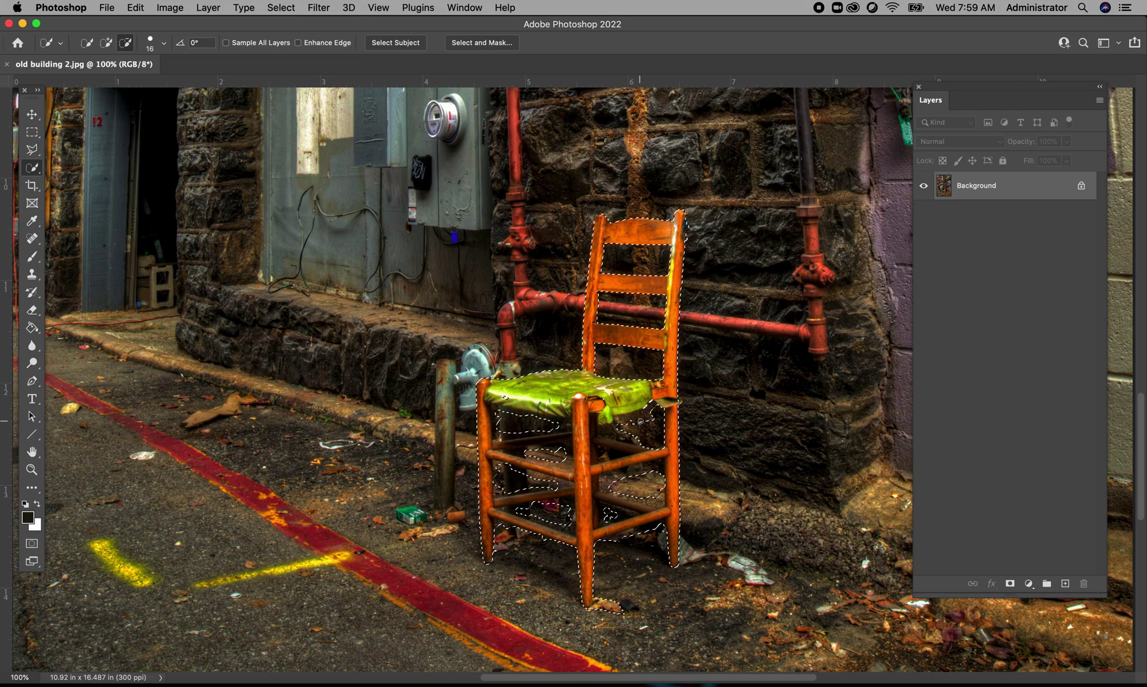
pyautogui.moveTo(644, 421); pyautogui.dragTo(634, 423)
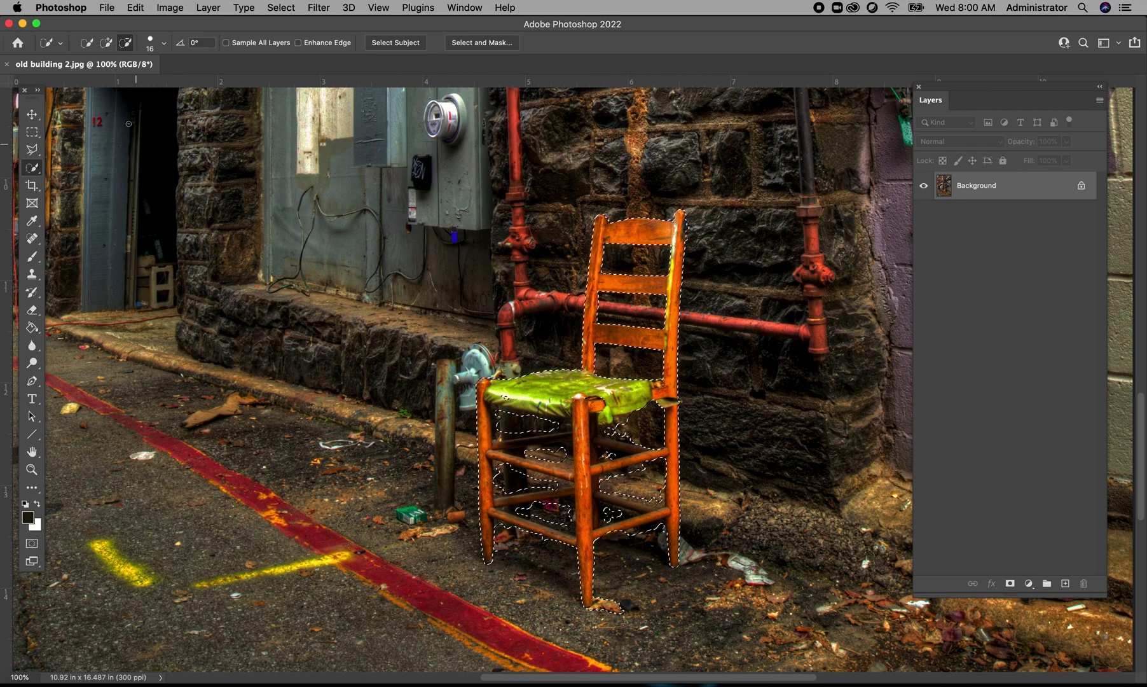
pyautogui.click(106, 43)
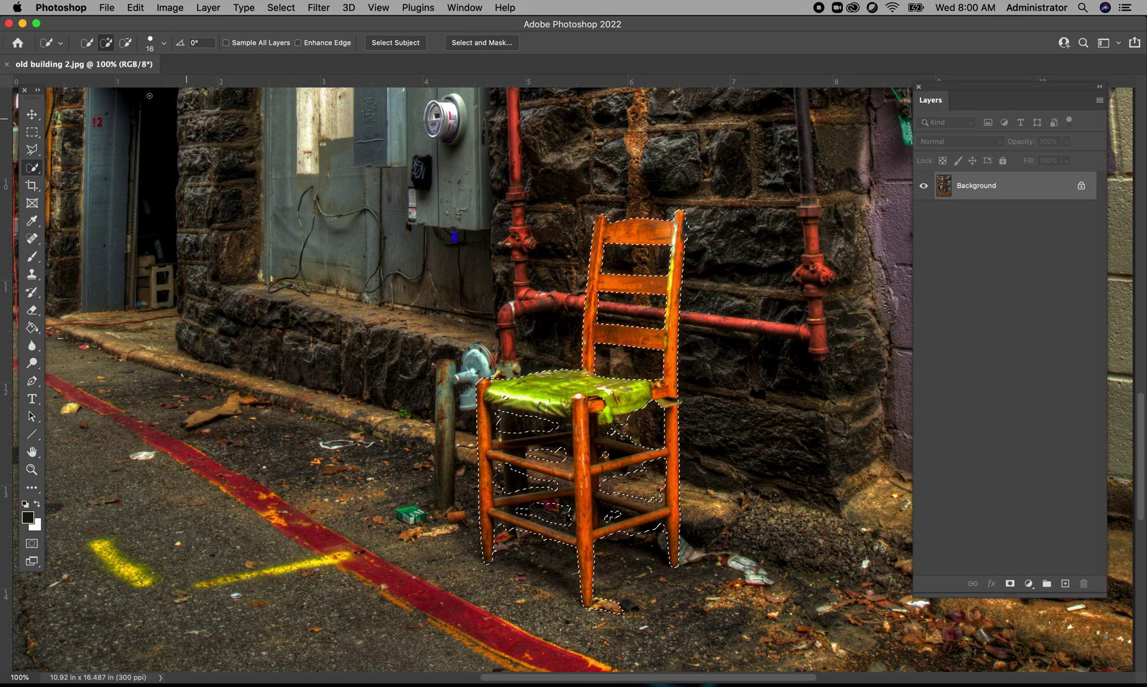
pyautogui.click(125, 43)
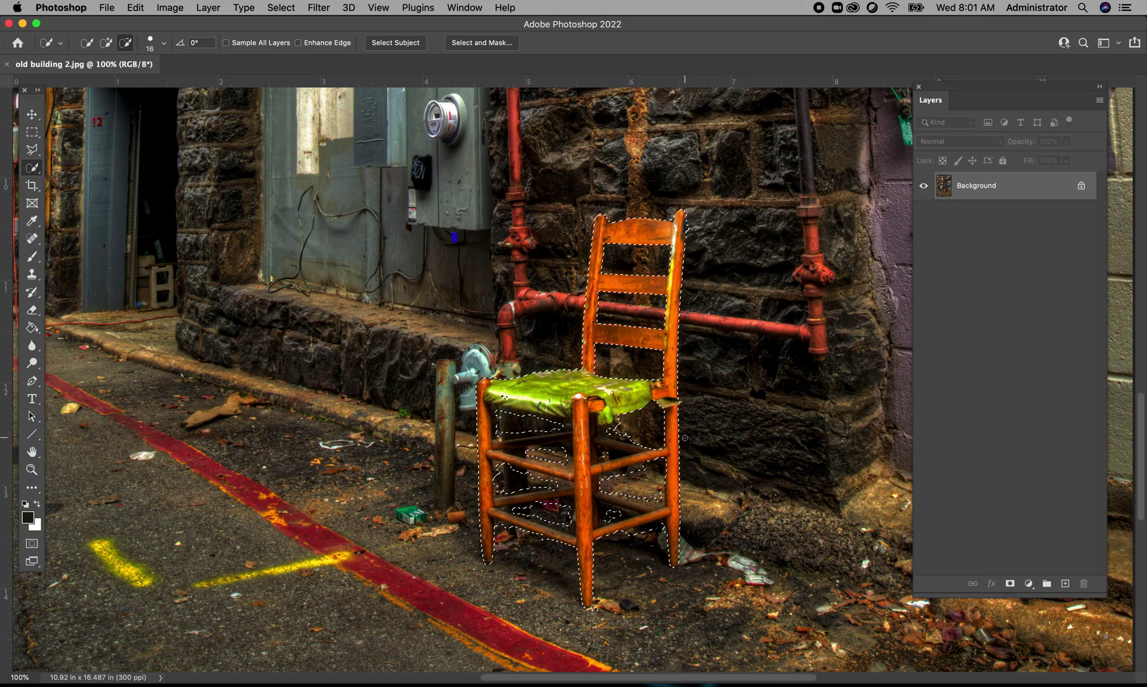
# - Remove the selected chair with a Content-Aware fill, and deselect it
pyautogui.hotkey('shift', 'BackSpace')
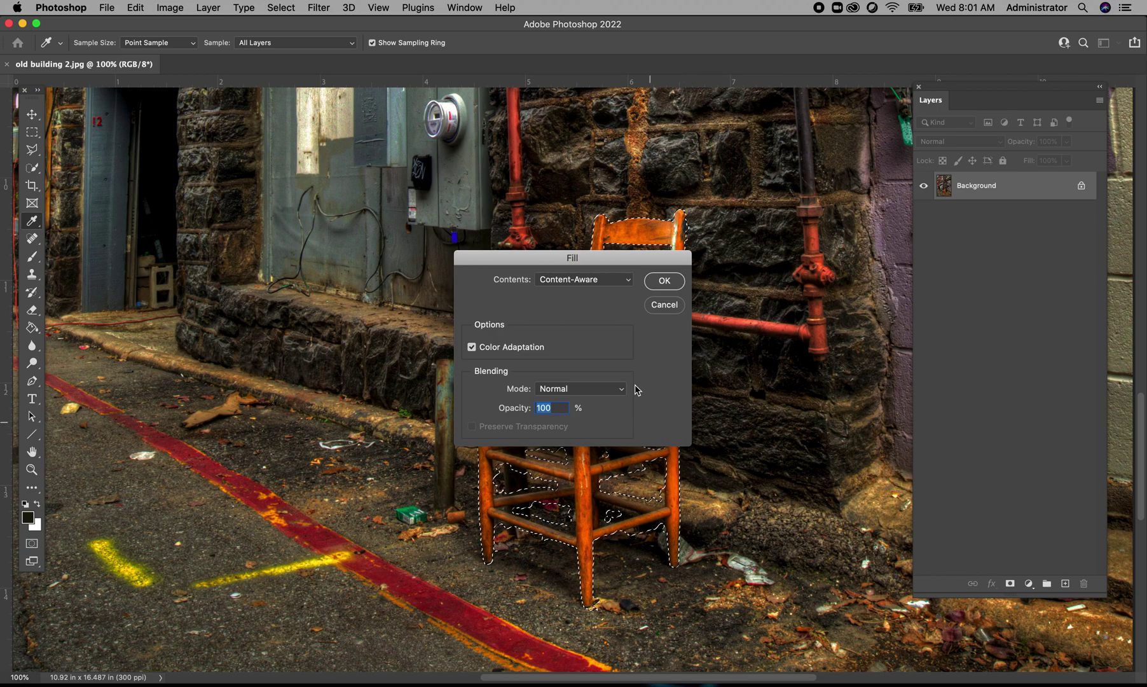
pyautogui.click(664, 281)
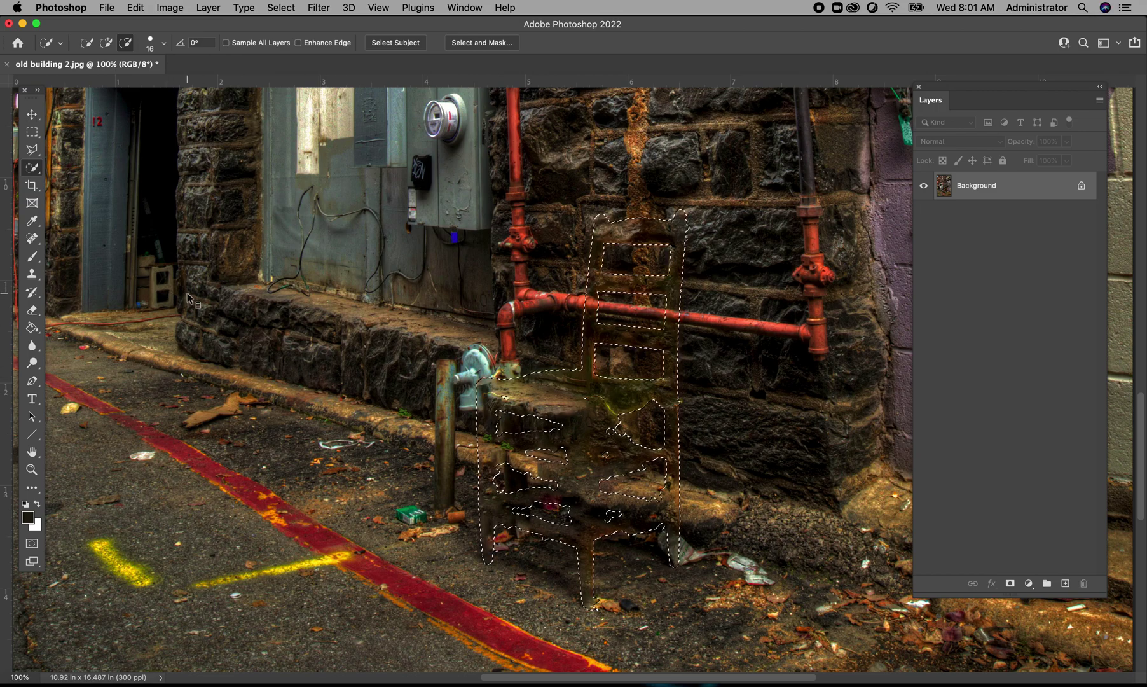
pyautogui.press('super+d')
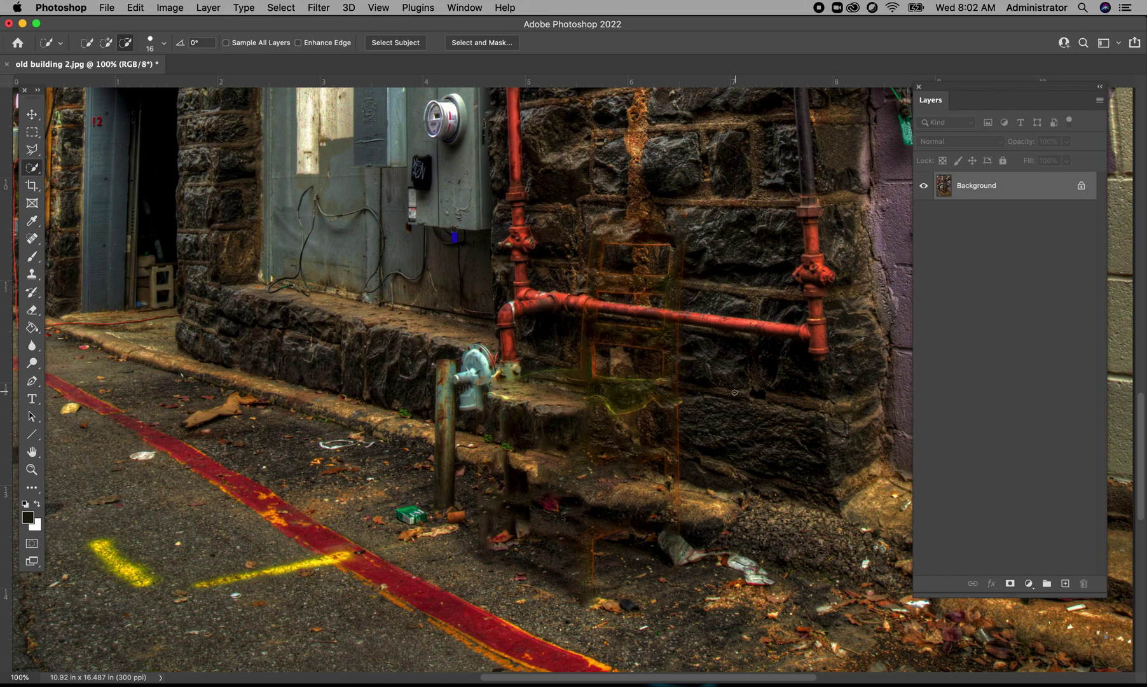
# - Paint over the orange outline along the right edge of the removed chair's back with the Spot Healing Brush
pyautogui.click(31, 470)
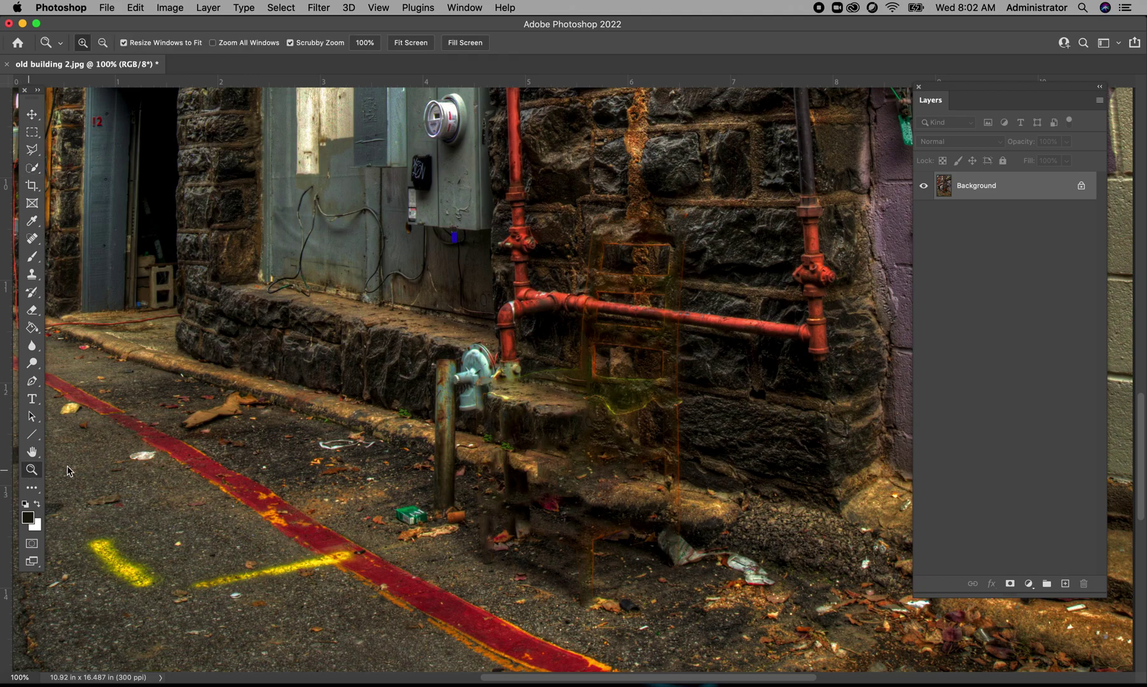
pyautogui.click(671, 268)
pyautogui.click(703, 280)
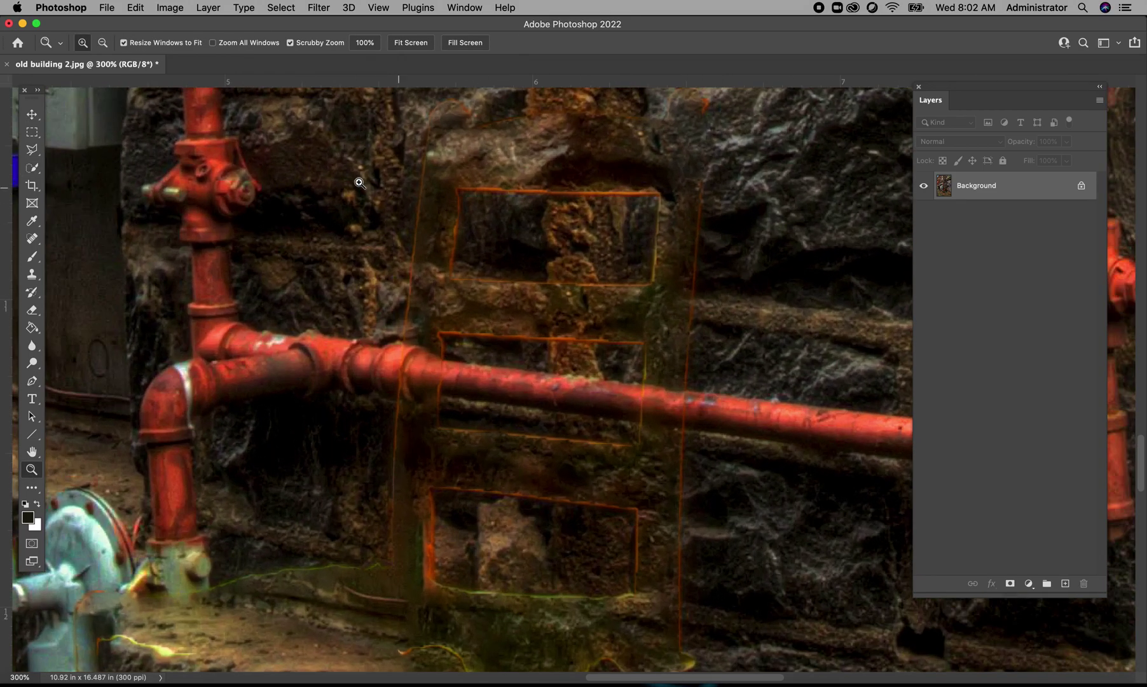
pyautogui.click(40, 242)
pyautogui.click(94, 243)
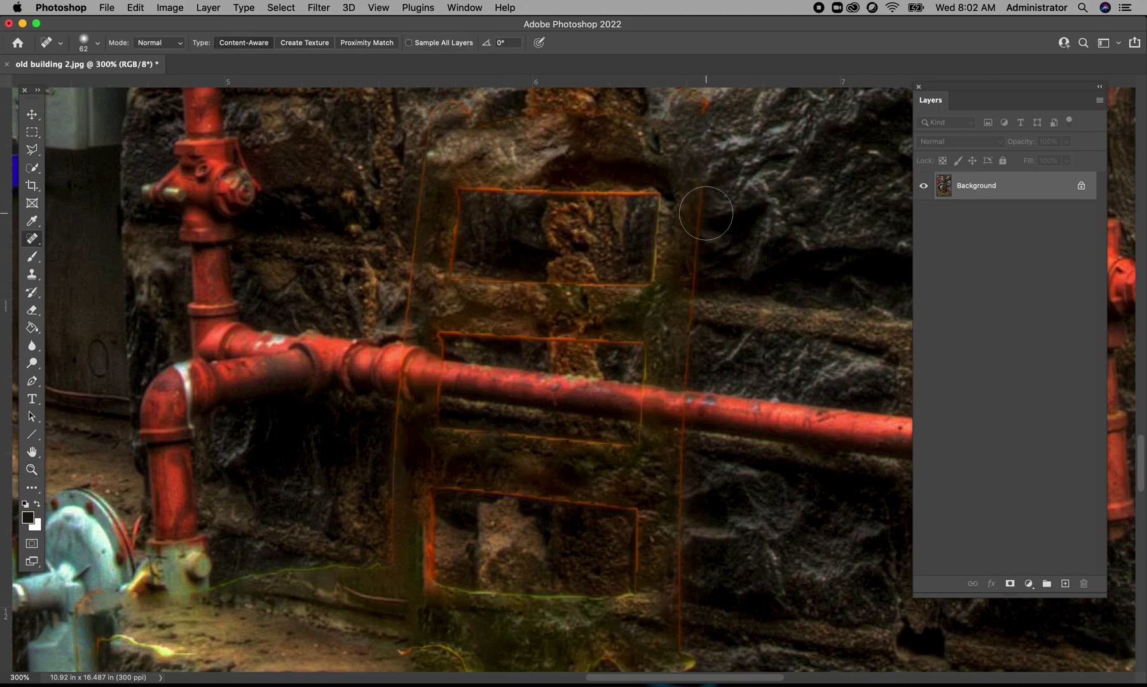
pyautogui.moveTo(702, 172); pyautogui.dragTo(699, 259)
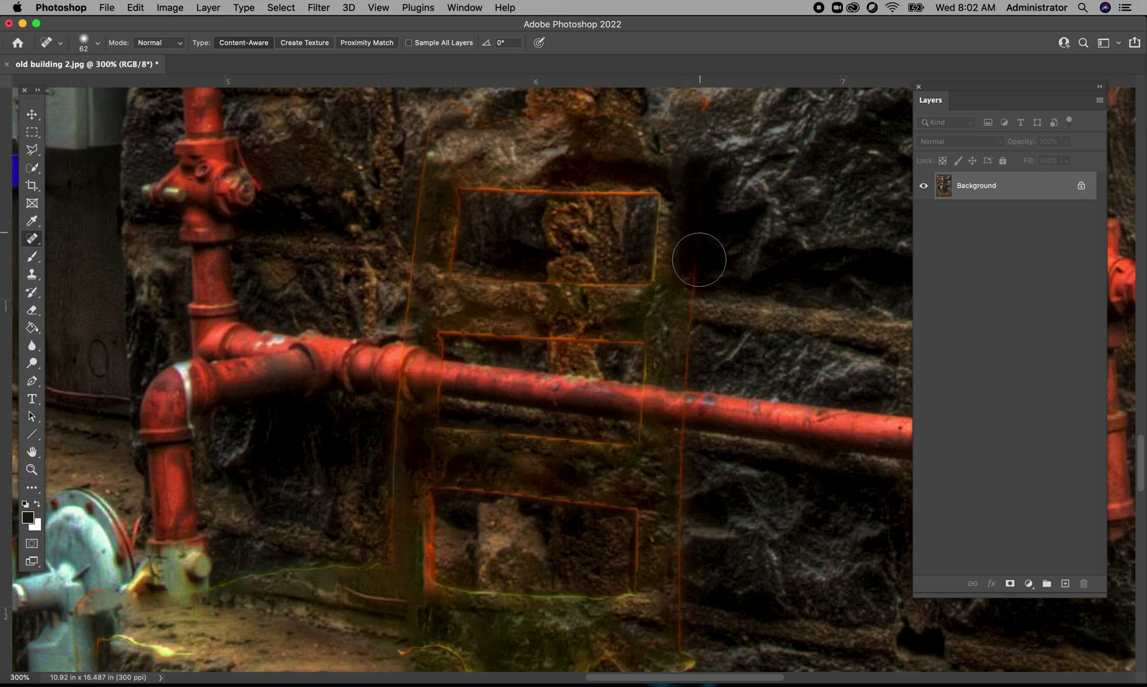
pyautogui.click(695, 237)
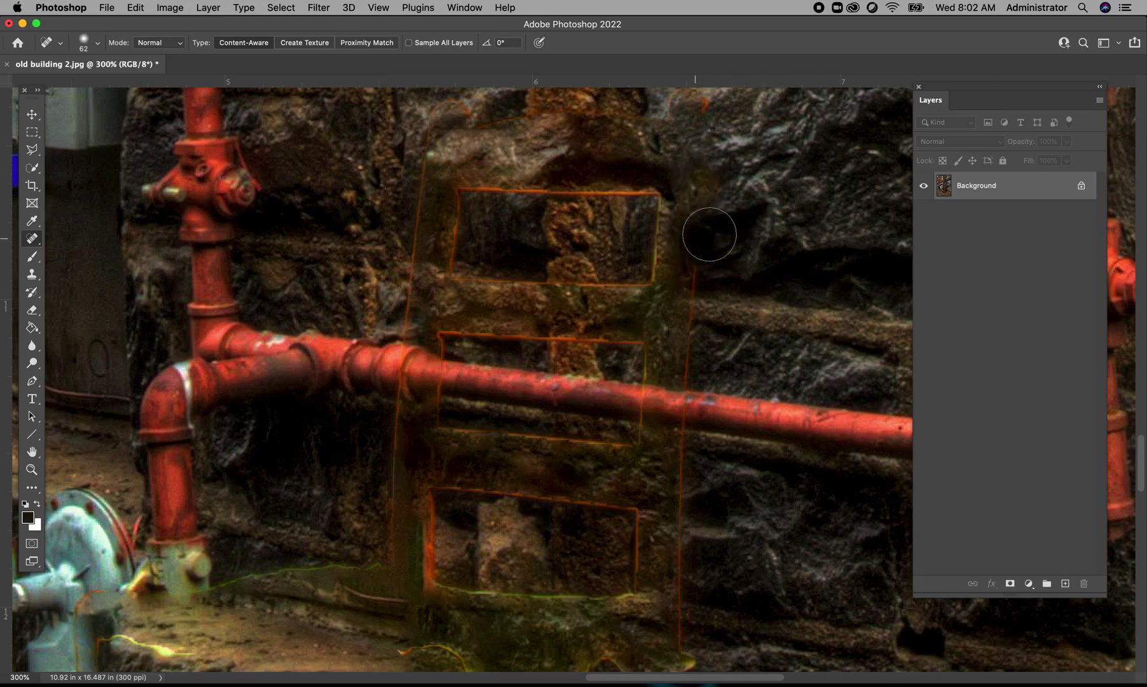
pyautogui.click(696, 277)
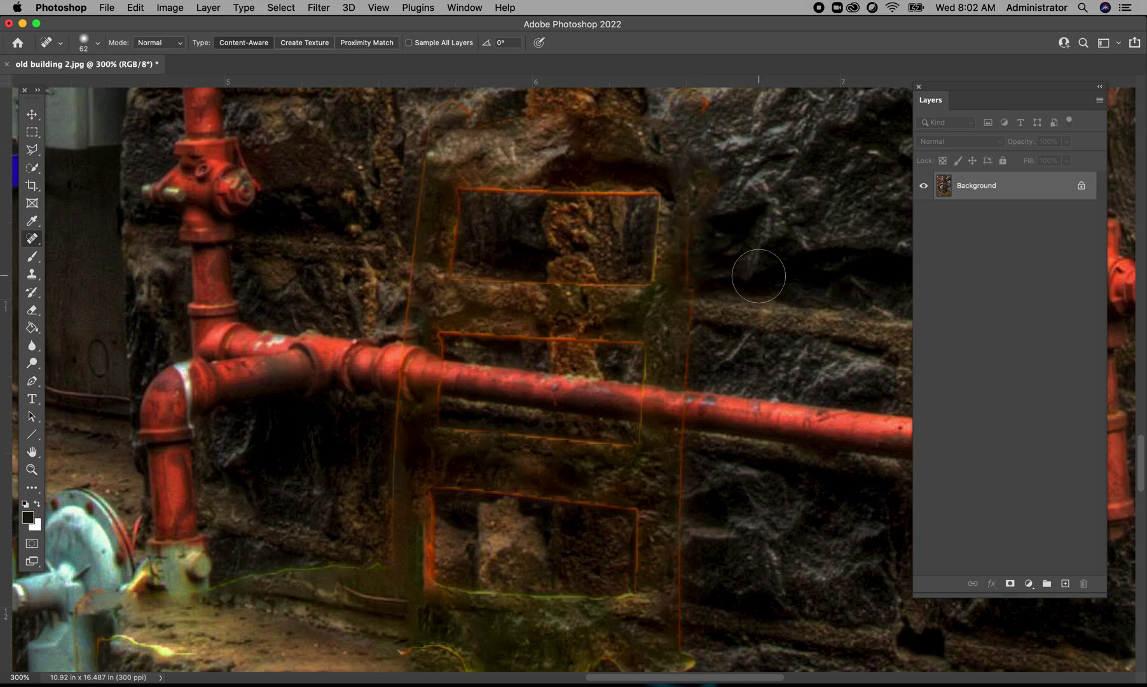
pyautogui.click(693, 355)
# - Sample the dark rock beside the chair remnant and paint over its upper right edge with the Healing Brush
pyautogui.rightClick(41, 244)
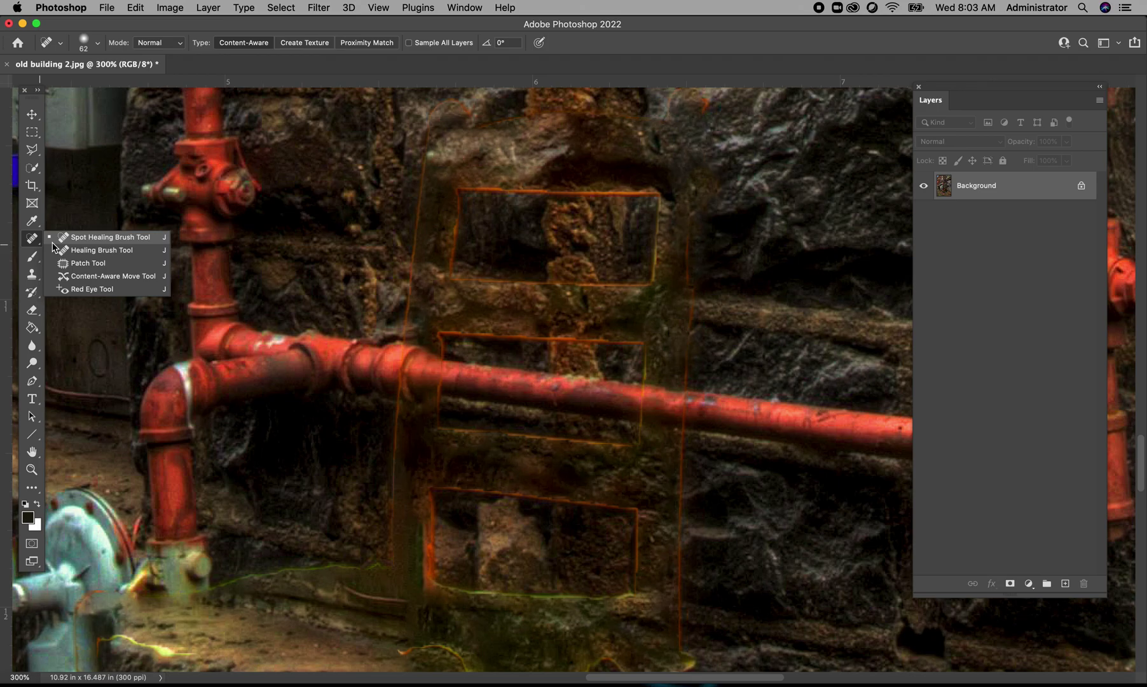
pyautogui.click(86, 251)
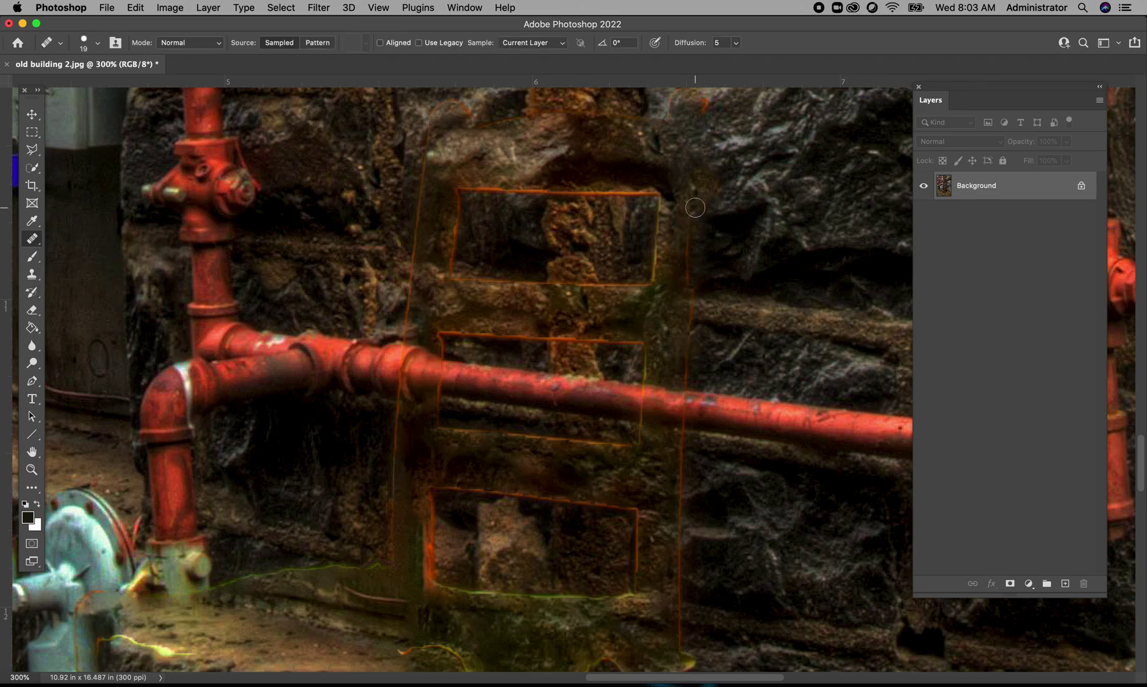
pyautogui.click(689, 240)
pyautogui.click(683, 246)
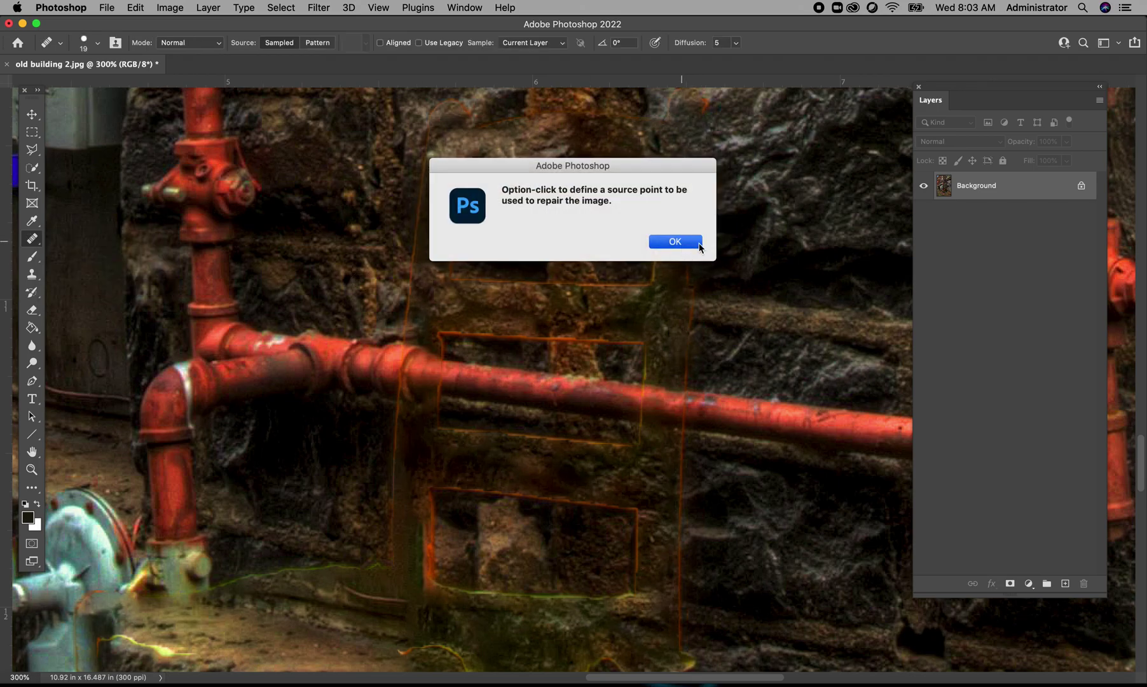
pyautogui.click(690, 220)
pyautogui.click(676, 241)
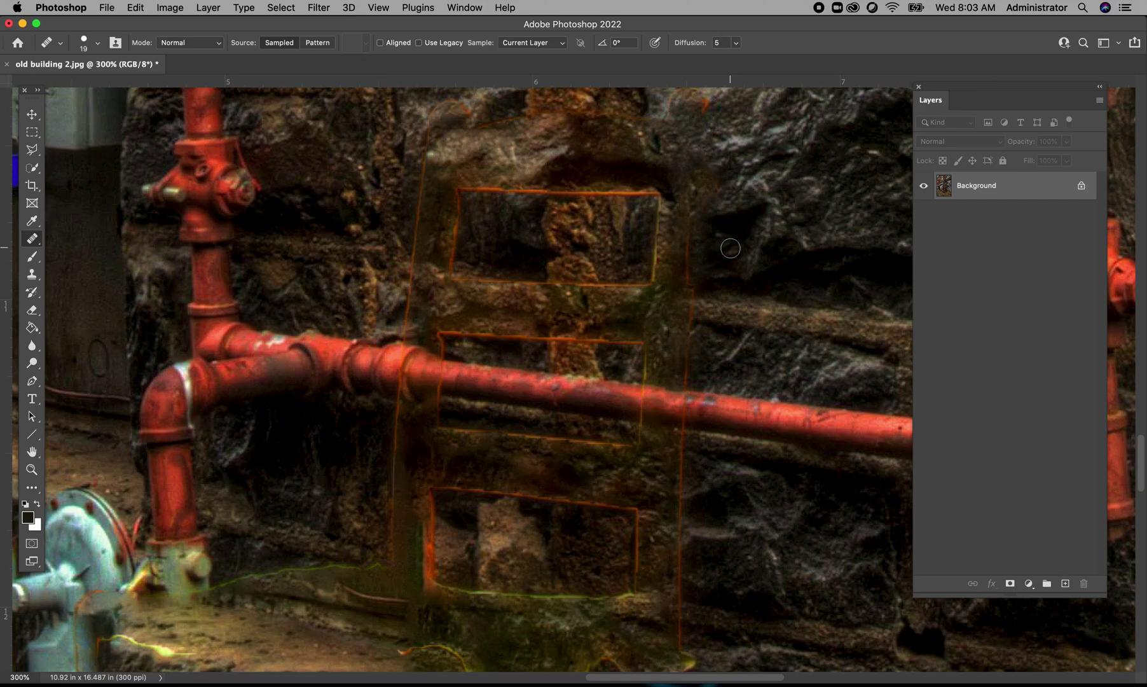
pyautogui.press('alt')
pyautogui.keyDown('alt'); pyautogui.click(731, 248); pyautogui.keyUp('alt')
pyautogui.moveTo(685, 266)
pyautogui.mouseDown()
pyautogui.moveTo(688, 212)
pyautogui.moveTo(690, 283)
pyautogui.moveTo(689, 261)
pyautogui.moveTo(740, 266)
pyautogui.moveTo(743, 285)
pyautogui.moveTo(709, 224)
pyautogui.moveTo(722, 183)
pyautogui.moveTo(698, 190)
pyautogui.mouseUp()
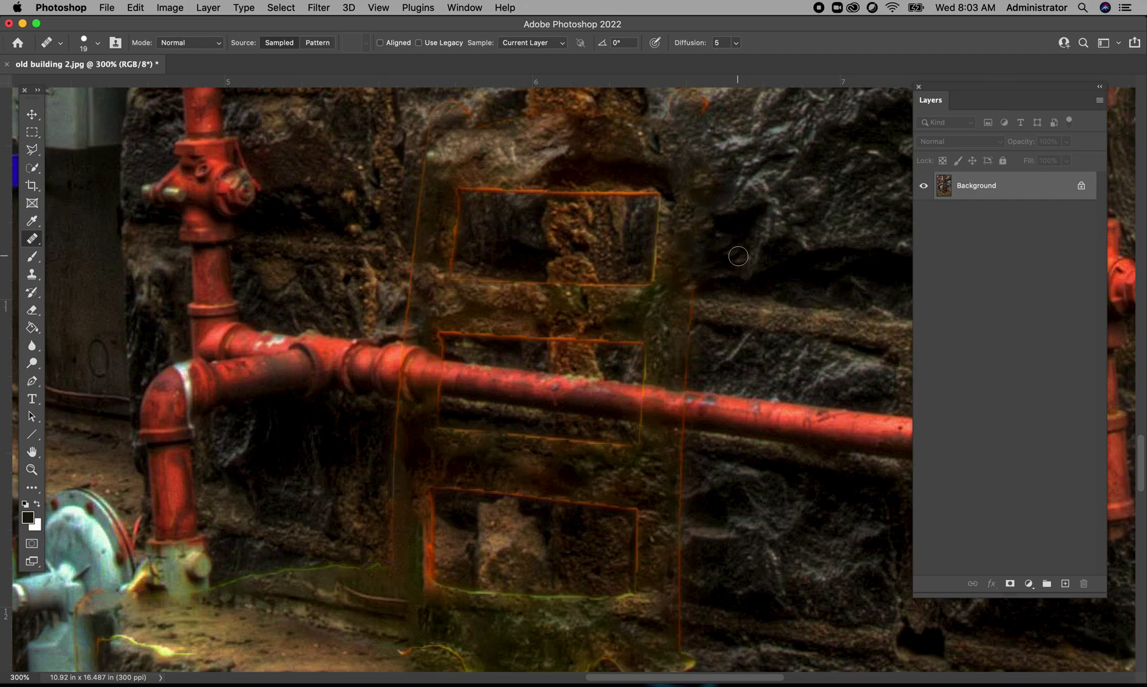
# - Clone nearby rock and mortar with the Clone Stamp over the chair remnant's right edge and upper left corner
pyautogui.moveTo(32, 273); pyautogui.dragTo(104, 280)
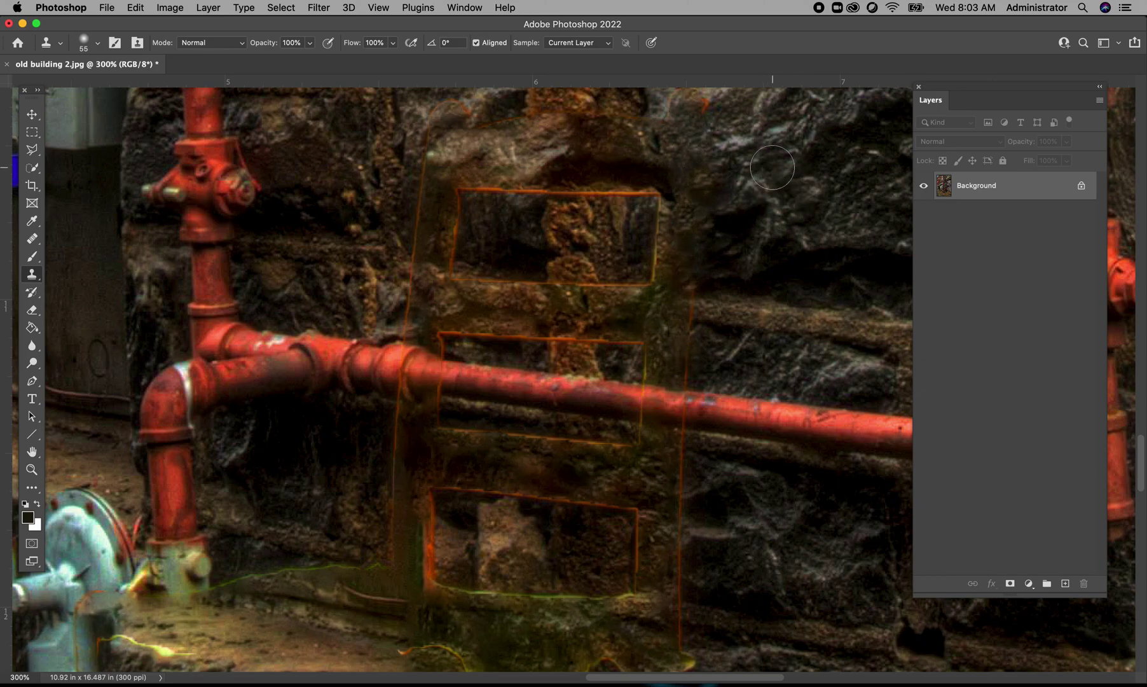
pyautogui.keyDown('alt'); pyautogui.click(773, 167); pyautogui.keyUp('alt')
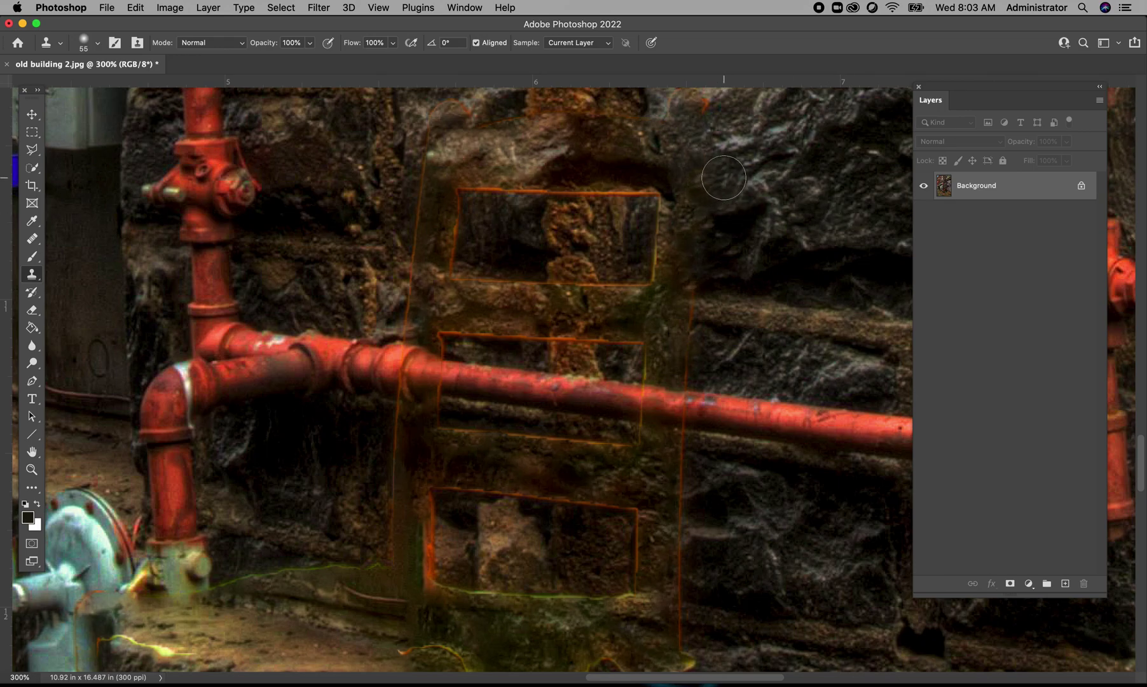
pyautogui.moveTo(725, 173)
pyautogui.mouseDown()
pyautogui.moveTo(708, 194)
pyautogui.moveTo(699, 186)
pyautogui.moveTo(697, 206)
pyautogui.moveTo(740, 244)
pyautogui.moveTo(737, 225)
pyautogui.mouseUp()
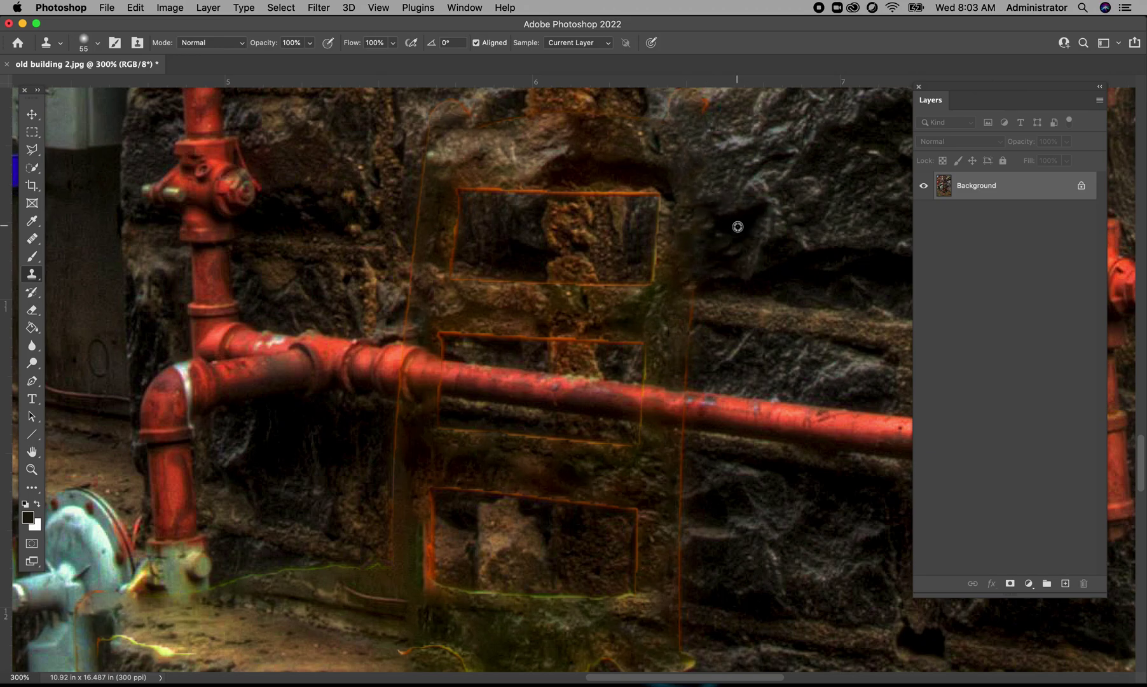
pyautogui.keyDown('alt'); pyautogui.click(738, 228); pyautogui.keyUp('alt')
pyautogui.moveTo(730, 219)
pyautogui.mouseDown()
pyautogui.moveTo(704, 211)
pyautogui.moveTo(698, 282)
pyautogui.mouseUp()
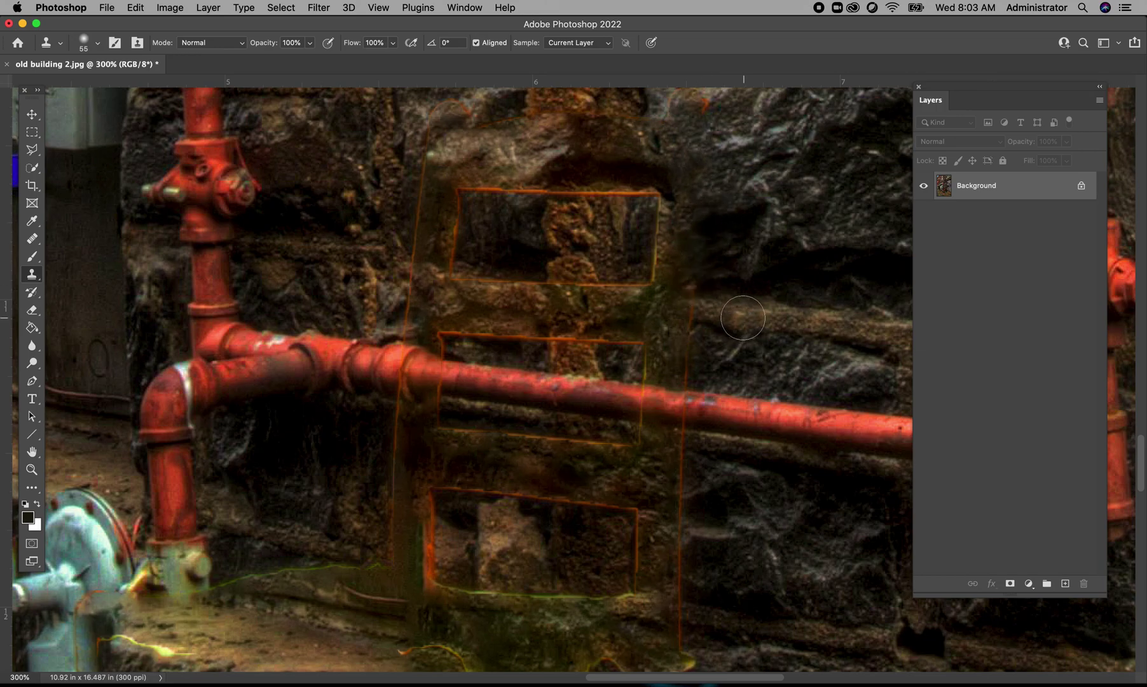
pyautogui.keyDown('alt'); pyautogui.click(743, 317); pyautogui.keyUp('alt')
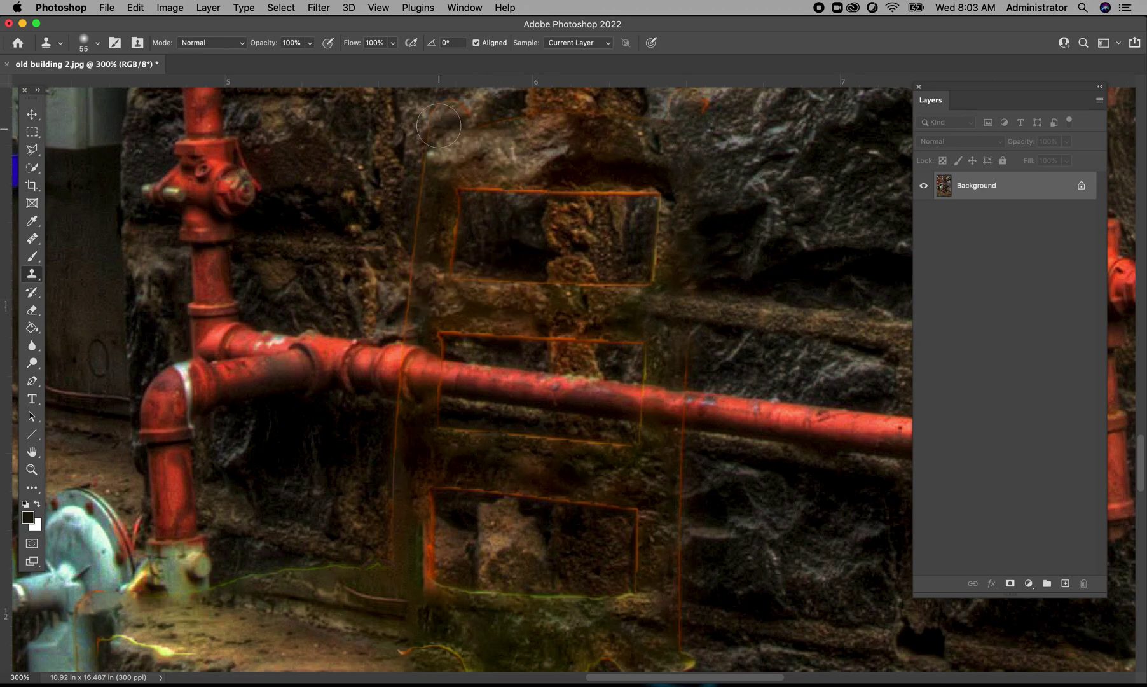
pyautogui.moveTo(442, 117)
pyautogui.mouseDown()
pyautogui.moveTo(446, 140)
pyautogui.moveTo(428, 154)
pyautogui.moveTo(512, 114)
pyautogui.mouseUp()
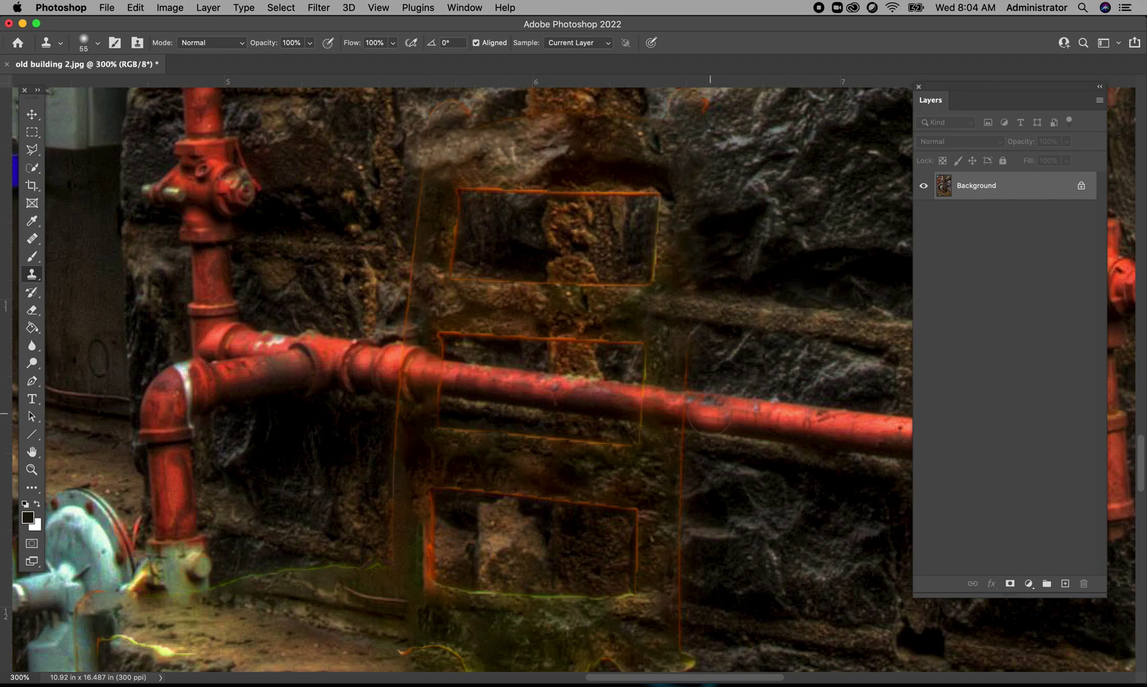
# - Clone clean red pipe along the horizontal pipe where the chair outline crosses it
pyautogui.press('alt')
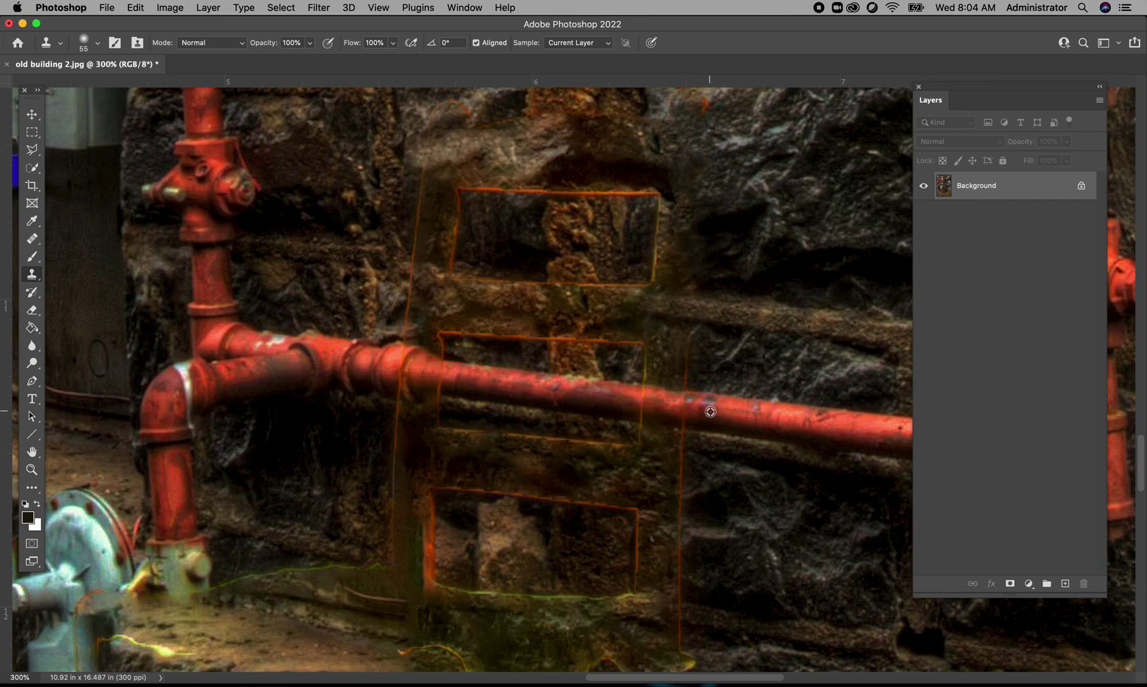
pyautogui.keyDown('alt'); pyautogui.click(744, 414); pyautogui.keyUp('alt')
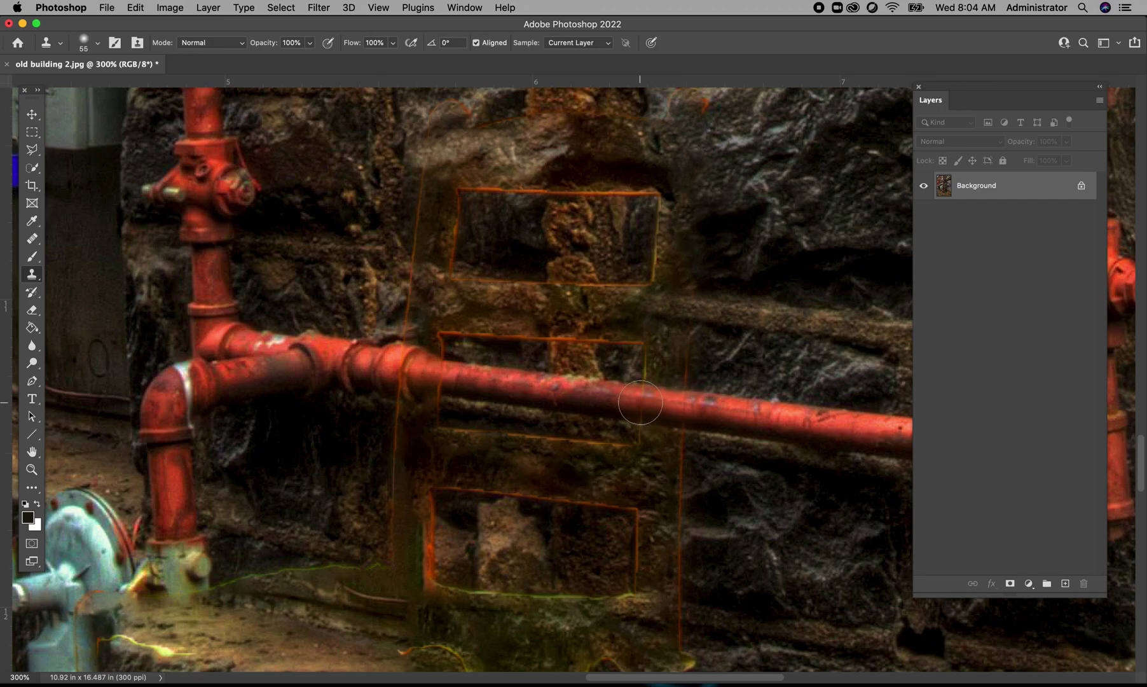
pyautogui.moveTo(641, 402); pyautogui.dragTo(469, 381)
# - Select a narrow rectangular strip across the dark vertical pipe and the rock on both sides, and fill it with Content-Aware
pyautogui.click(379, 8)
pyautogui.click(408, 124)
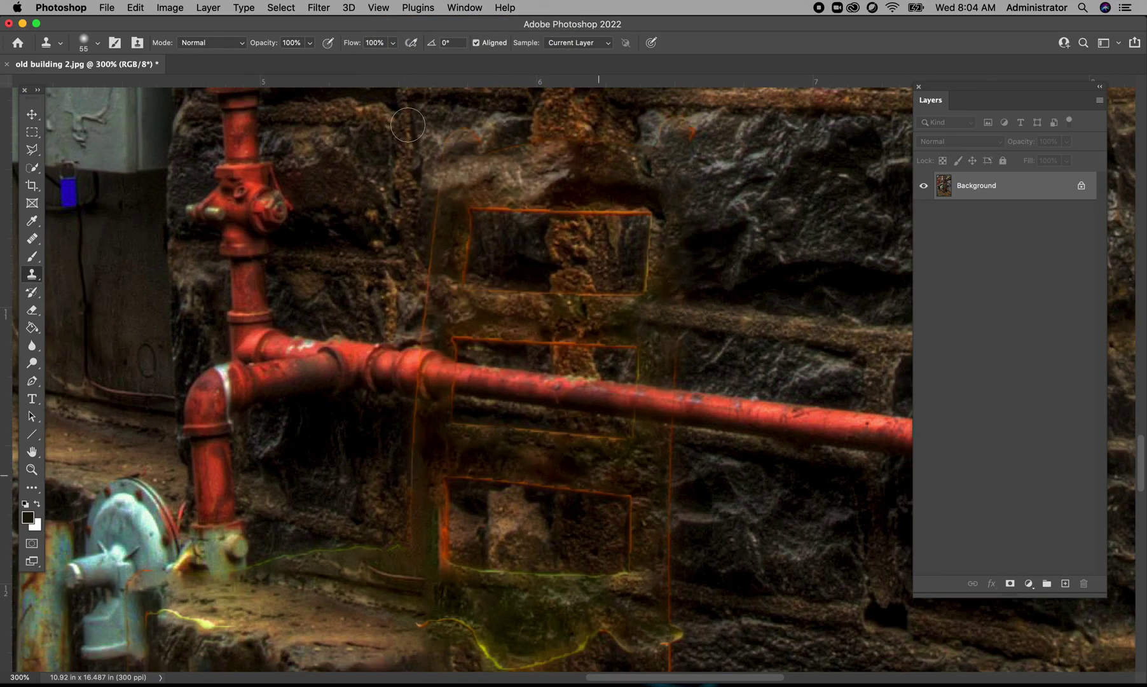
pyautogui.click(379, 9)
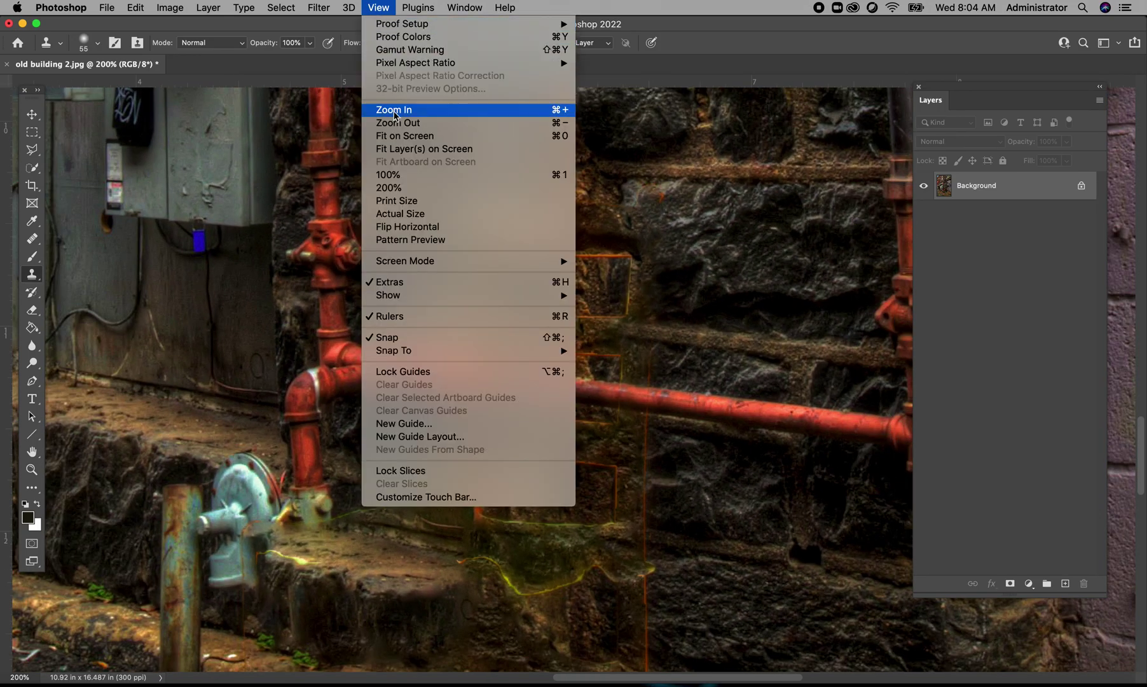
pyautogui.click(399, 122)
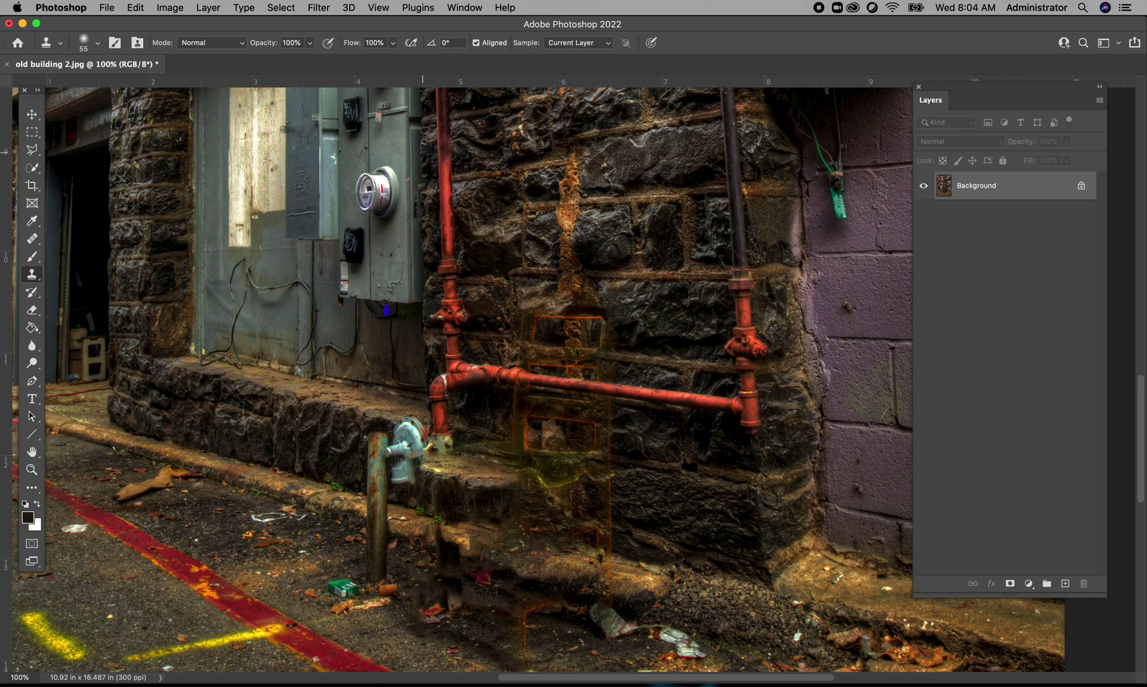
pyautogui.click(32, 132)
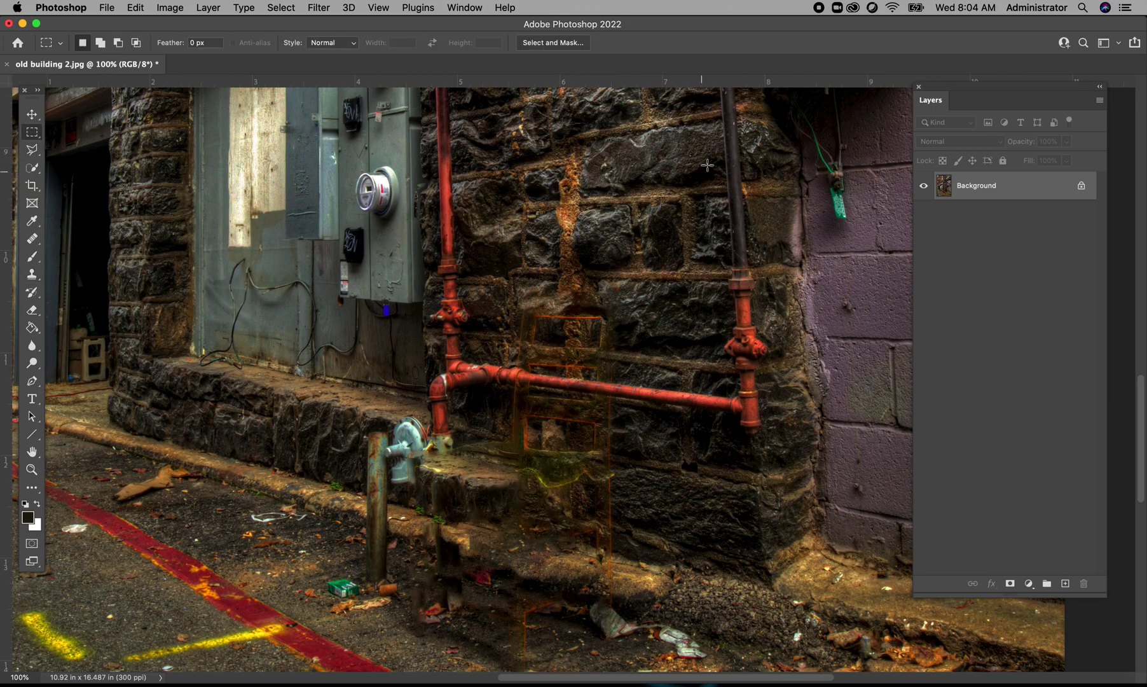
pyautogui.moveTo(716, 135); pyautogui.dragTo(771, 148)
pyautogui.hotkey('shift', 'BackSpace')
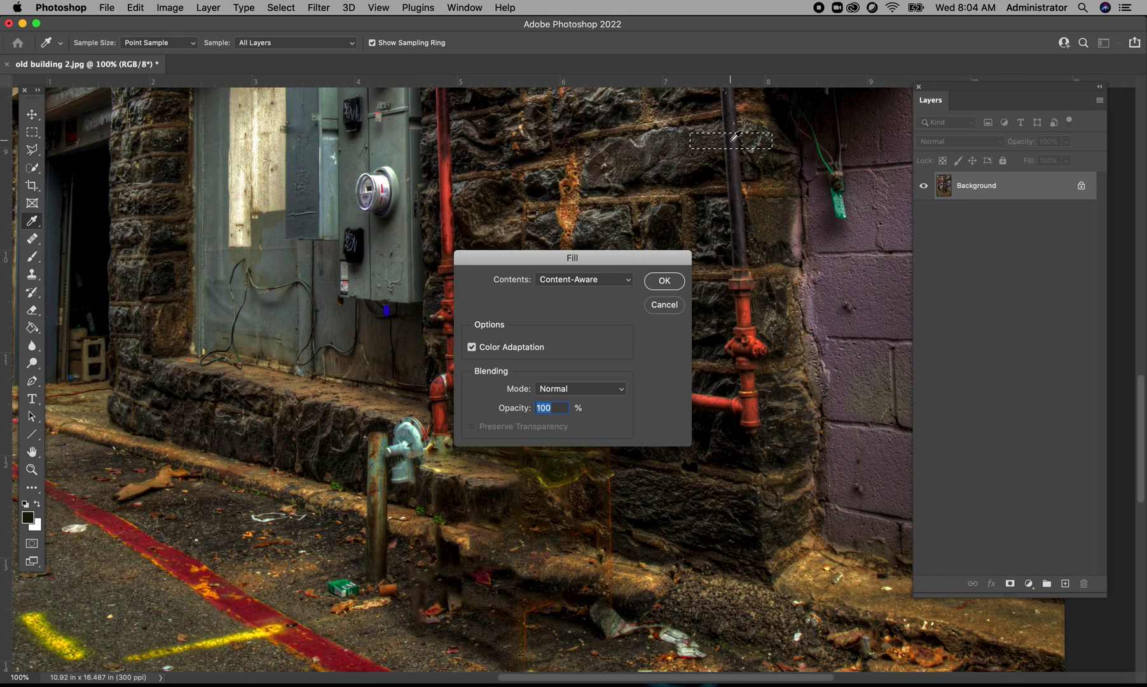
pyautogui.click(662, 280)
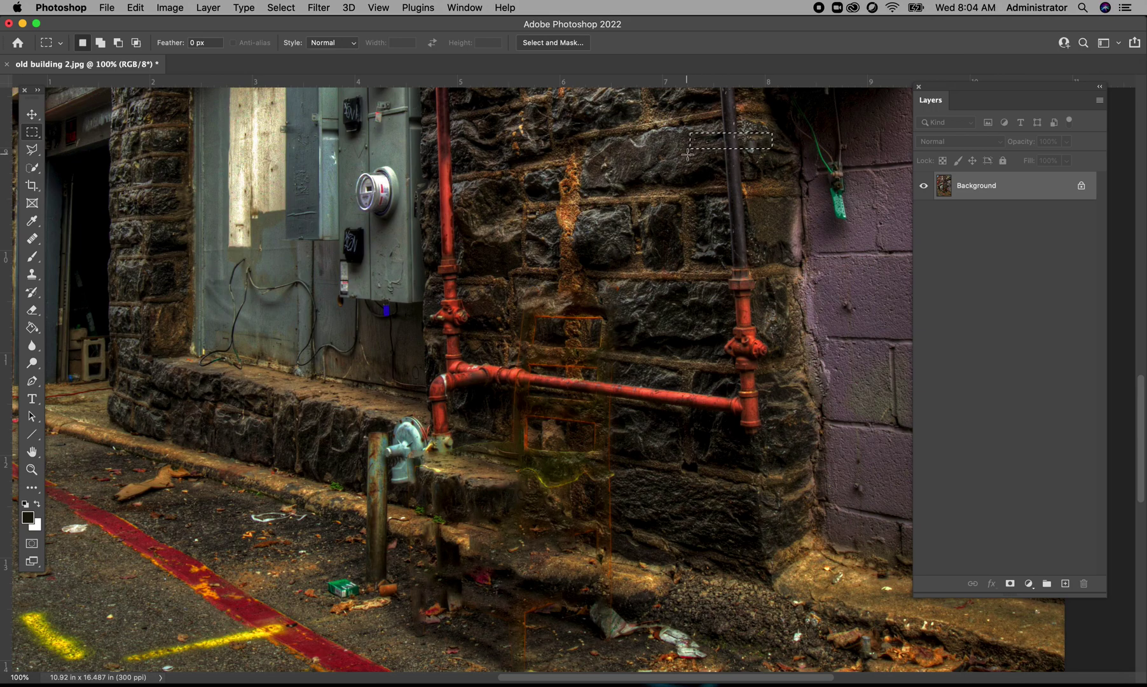
# - Select a shorter strip from the rock left of the dark pipe to the pipe's right edge, and fill it with Content-Aware
pyautogui.moveTo(689, 135); pyautogui.dragTo(739, 148)
pyautogui.hotkey('shift', 'BackSpace')
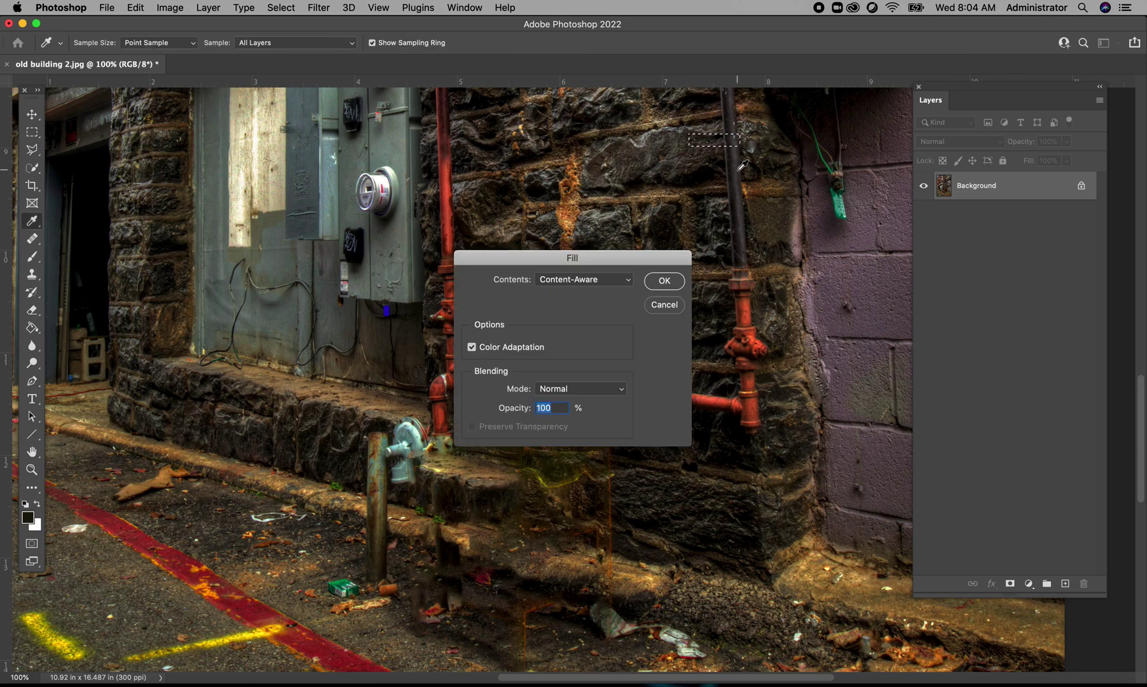
pyautogui.click(663, 282)
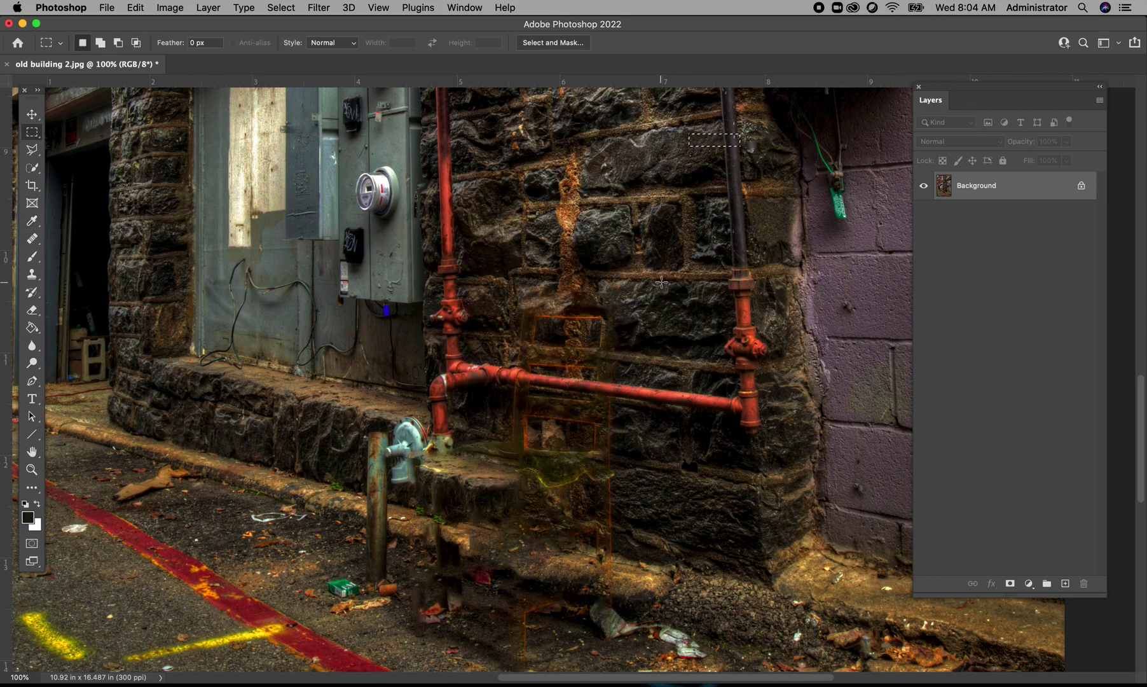
# - Outline the dark vertical pipe above the red fitting with the Polygonal Lasso, fill it with Content-Aware and deselect
pyautogui.click(33, 148)
pyautogui.click(720, 90)
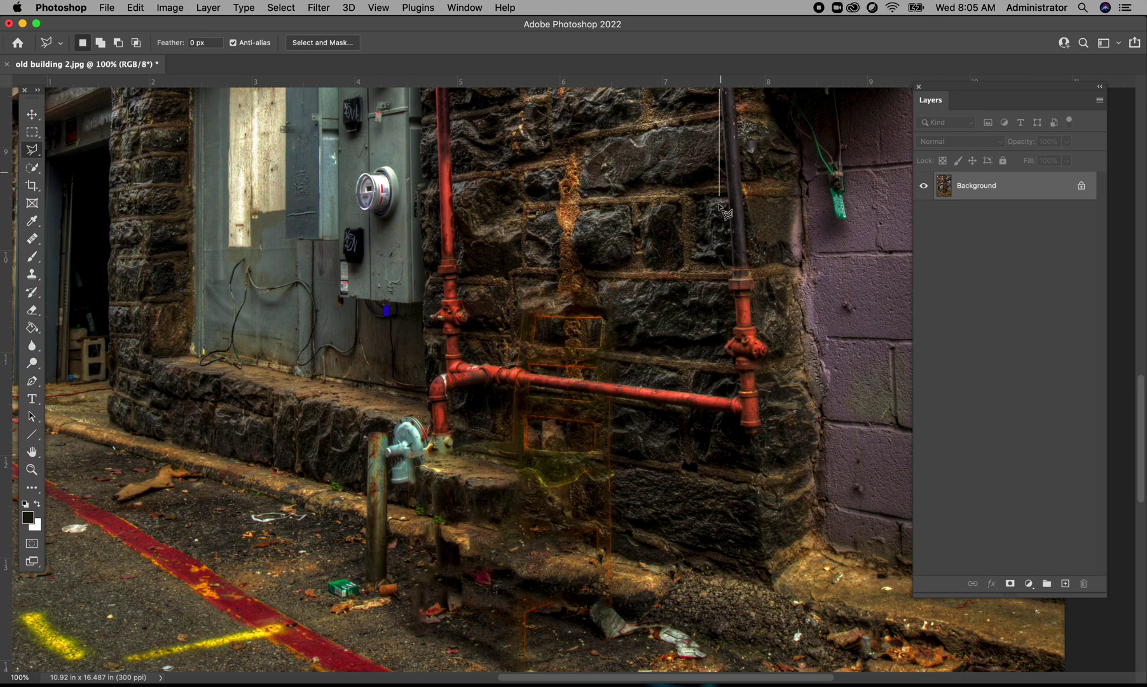
pyautogui.click(732, 268)
pyautogui.click(752, 268)
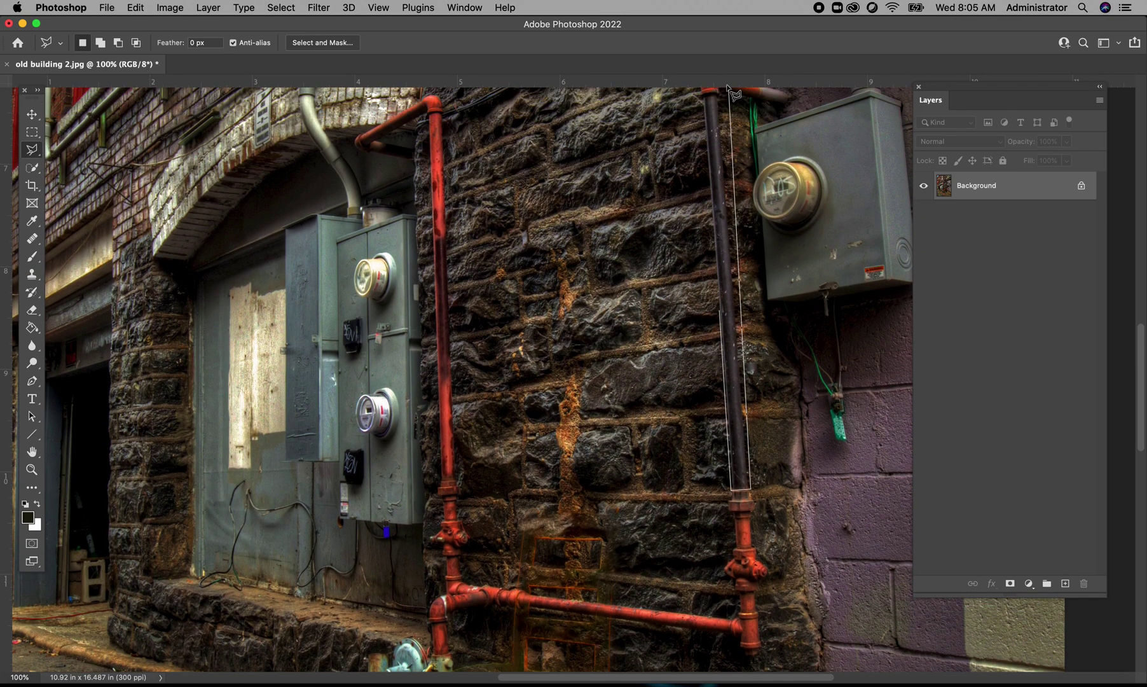
pyautogui.click(719, 97)
pyautogui.click(703, 100)
pyautogui.doubleClick(721, 314)
pyautogui.hotkey('shift', 'BackSpace')
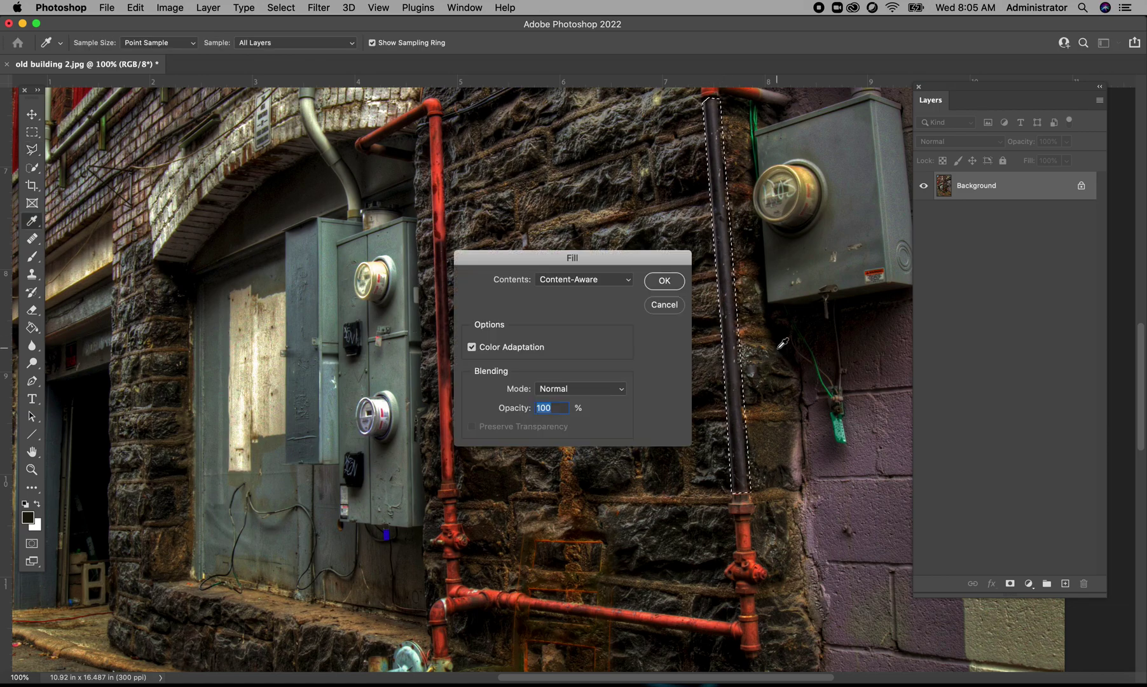
pyautogui.click(667, 287)
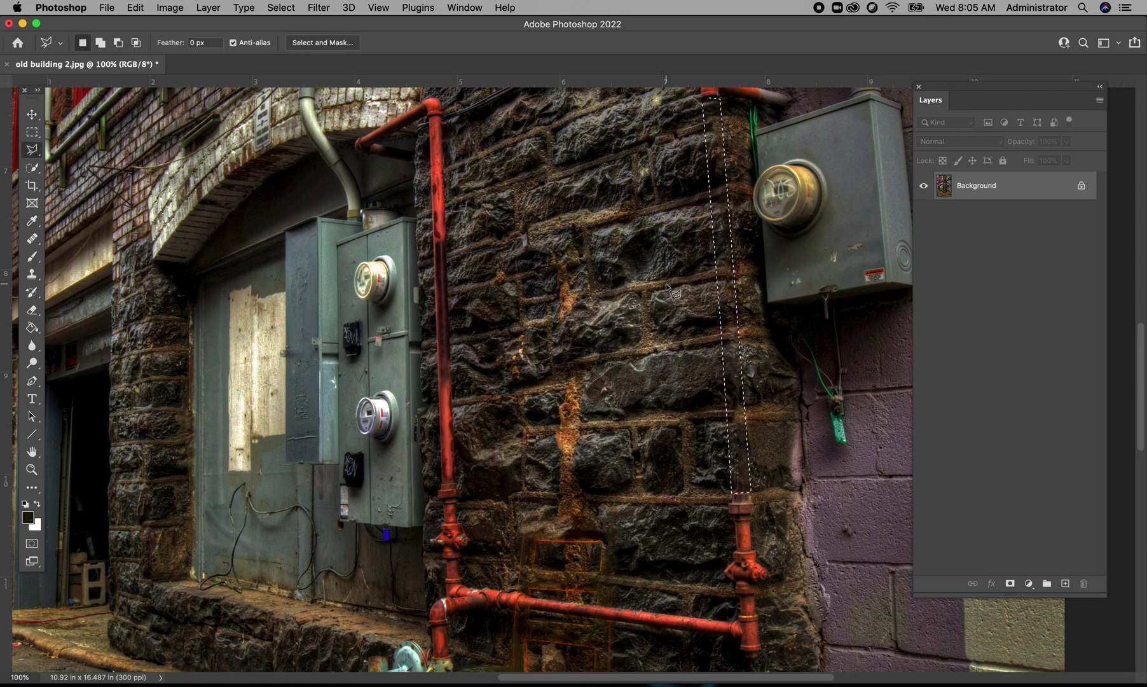
pyautogui.click(32, 131)
pyautogui.click(506, 245)
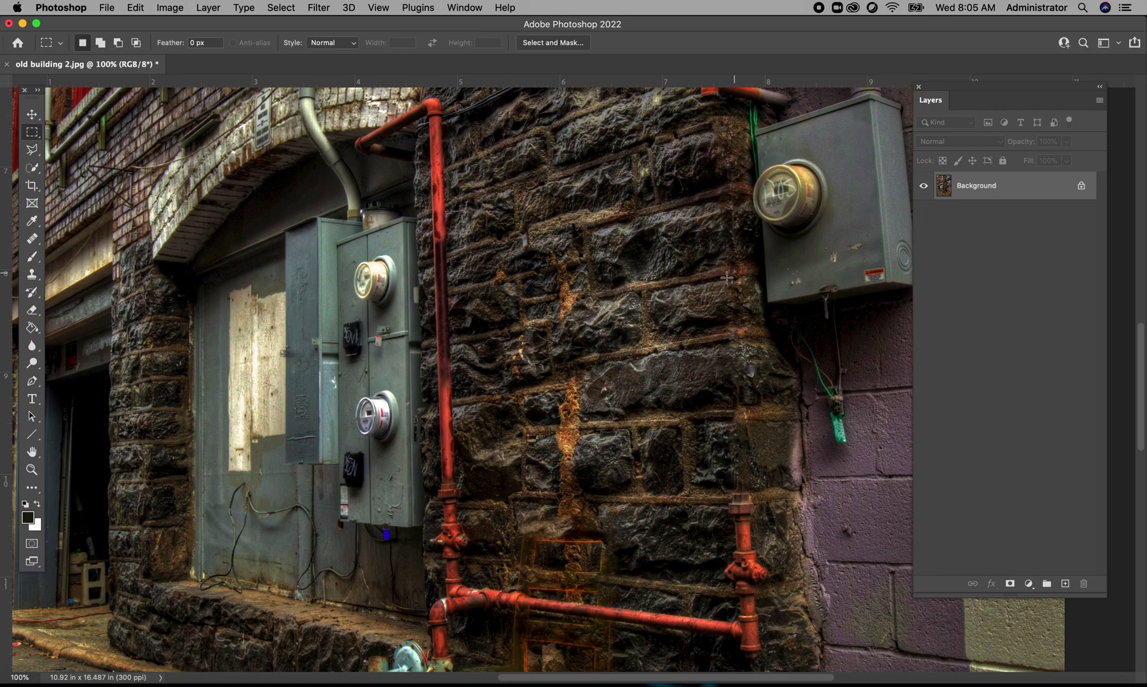
# - Clone nearby rock with the Clone Stamp over the leftover marks where the dark vertical pipe stood, beside the meter box
pyautogui.click(32, 274)
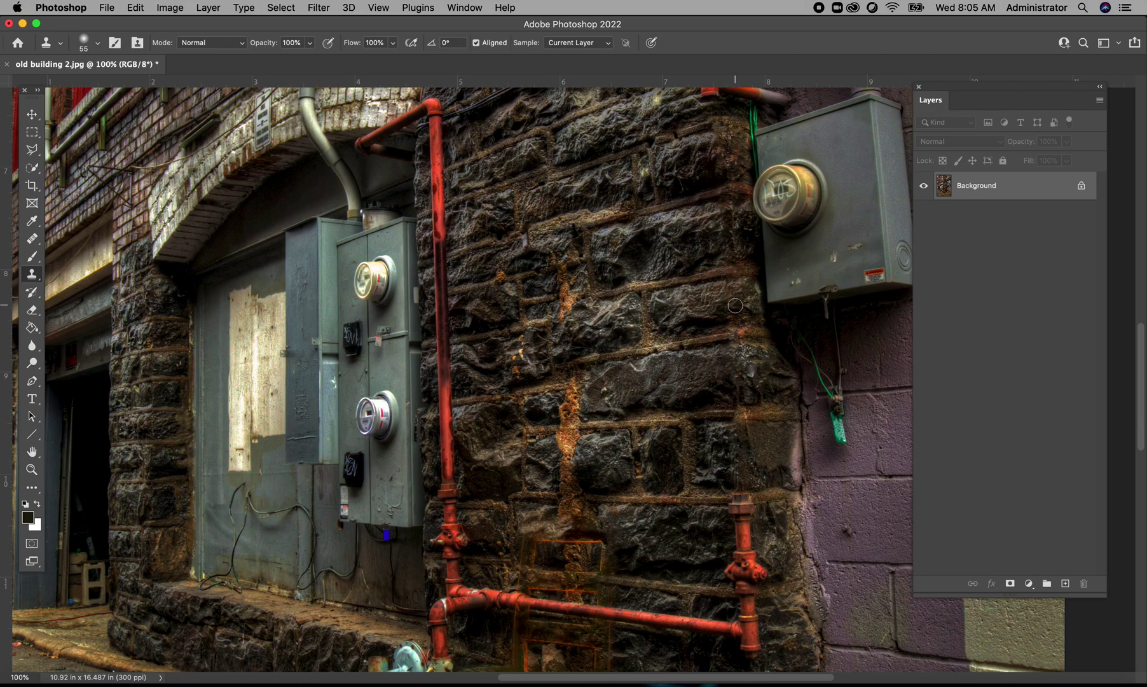
pyautogui.moveTo(734, 320); pyautogui.dragTo(742, 320)
pyautogui.keyDown('alt'); pyautogui.click(723, 336); pyautogui.keyUp('alt')
# - Try a Content-Aware fill on a wide rectangle around the chair outline's top above the horizontal red pipe, and undo it
pyautogui.moveTo(1142, 347); pyautogui.dragTo(1142, 394)
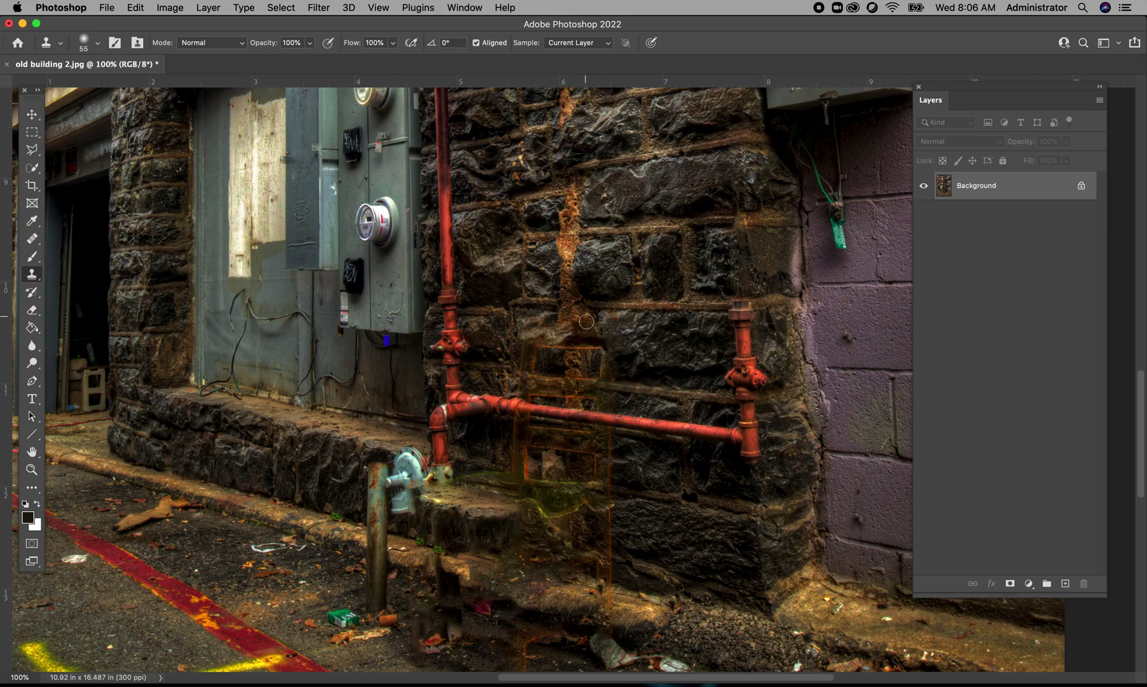
pyautogui.click(31, 132)
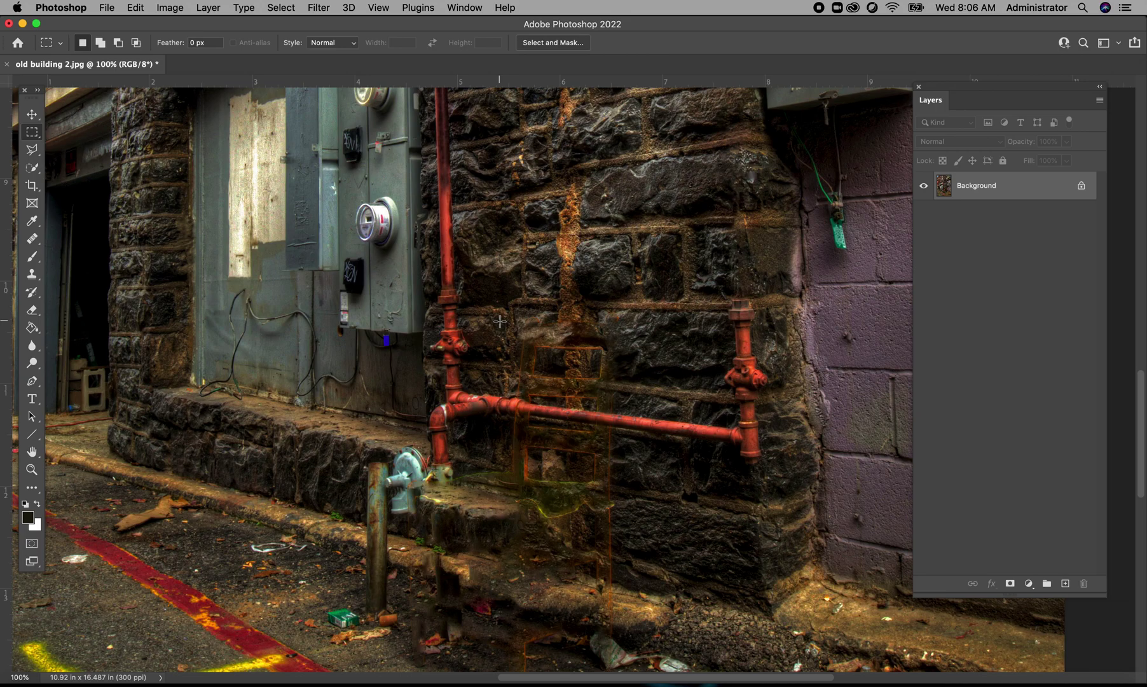
pyautogui.moveTo(500, 321); pyautogui.dragTo(629, 389)
pyautogui.hotkey('shift', 'BackSpace')
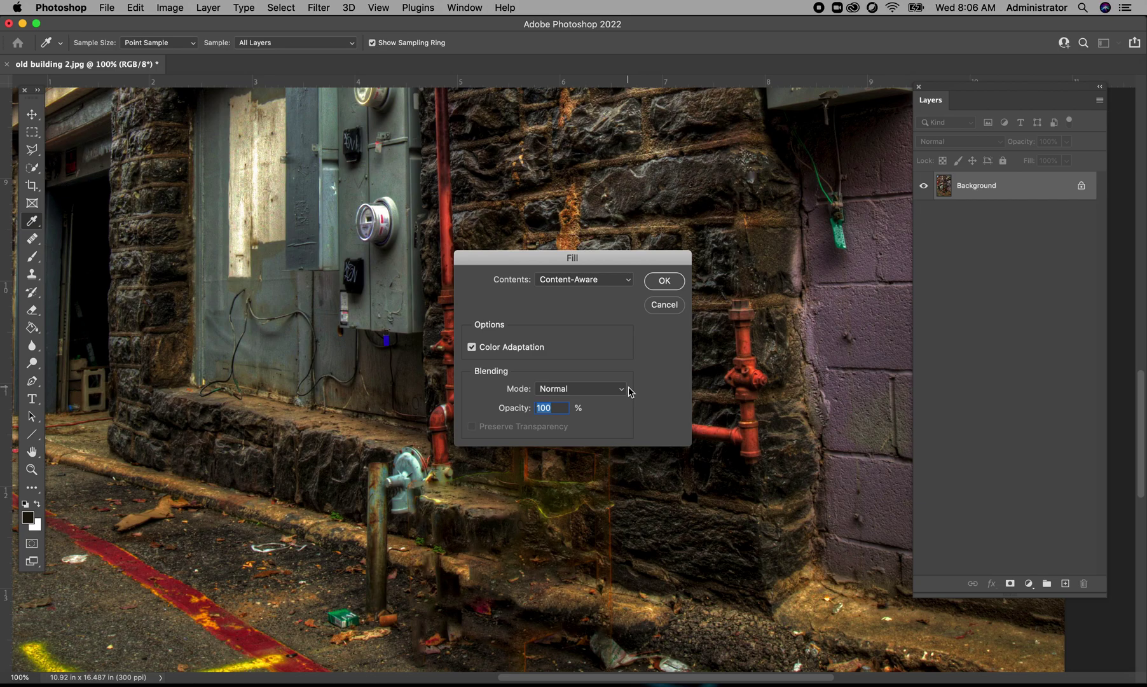
pyautogui.click(661, 280)
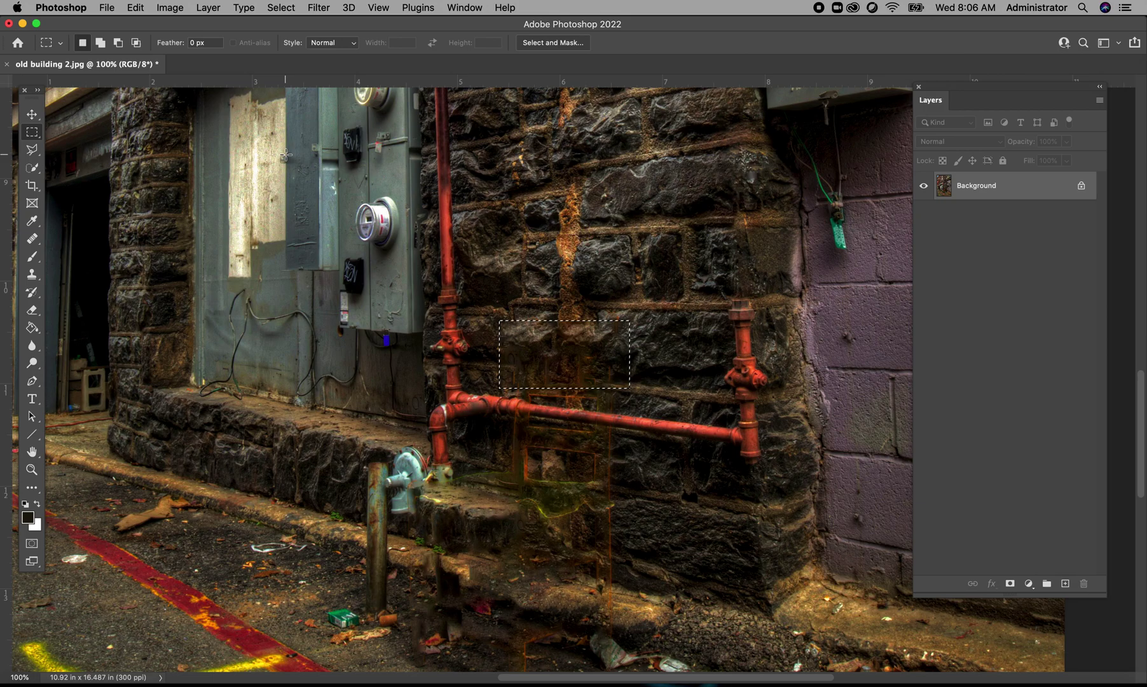
pyautogui.click(136, 7)
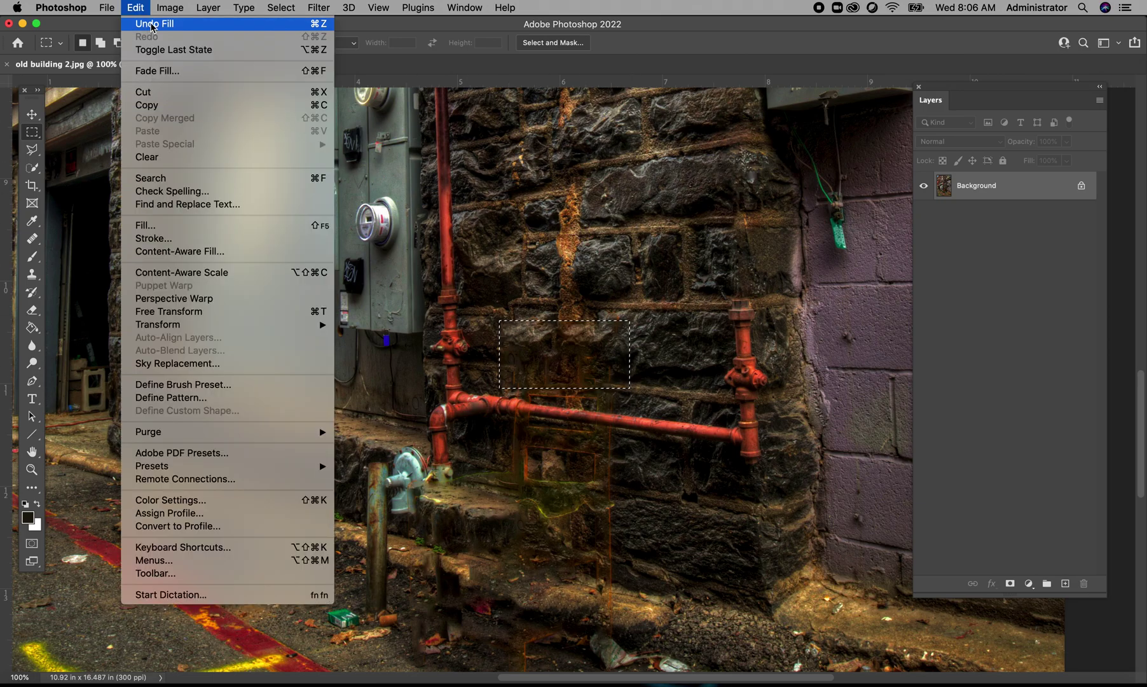
pyautogui.press('Return')
pyautogui.click(532, 344)
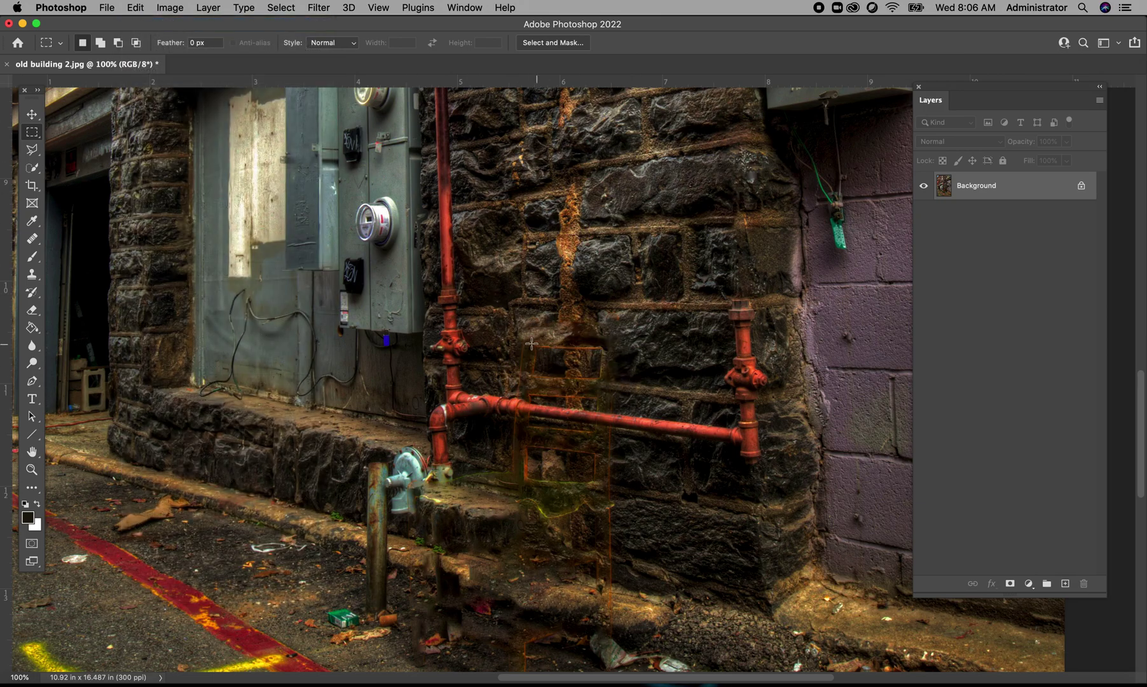
# - Select a narrow rectangle over the chair outline's top edge, fill it with Content-Aware and deselect
pyautogui.moveTo(531, 341); pyautogui.dragTo(615, 362)
pyautogui.hotkey('shift', 'BackSpace')
pyautogui.click(664, 282)
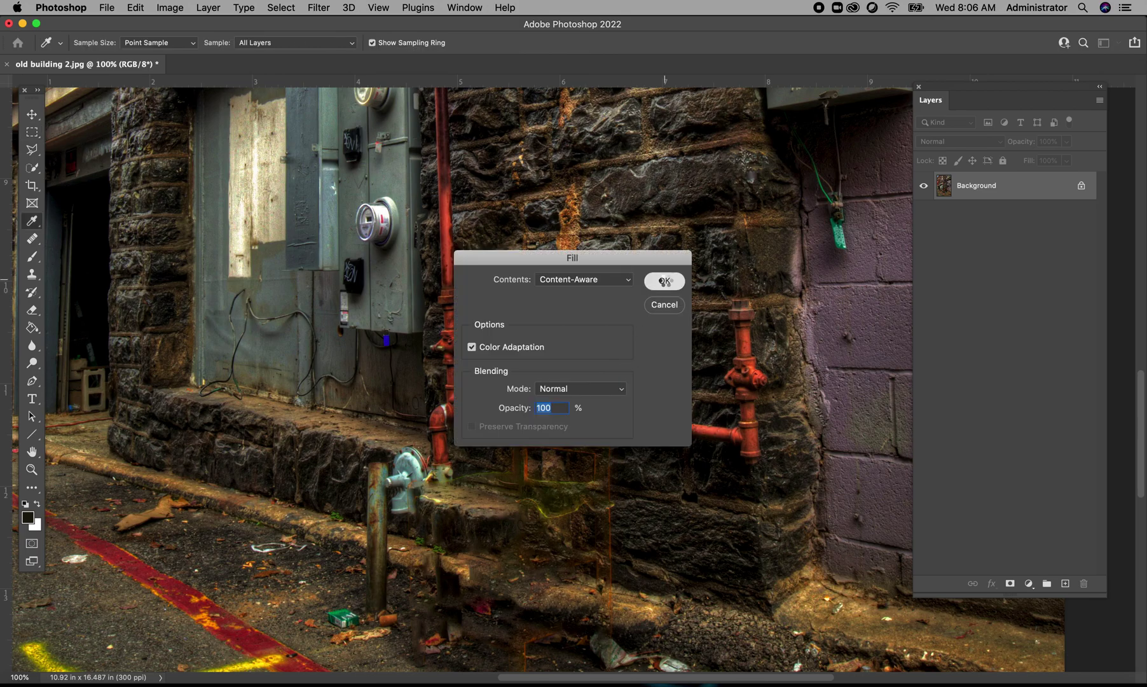
pyautogui.click(560, 321)
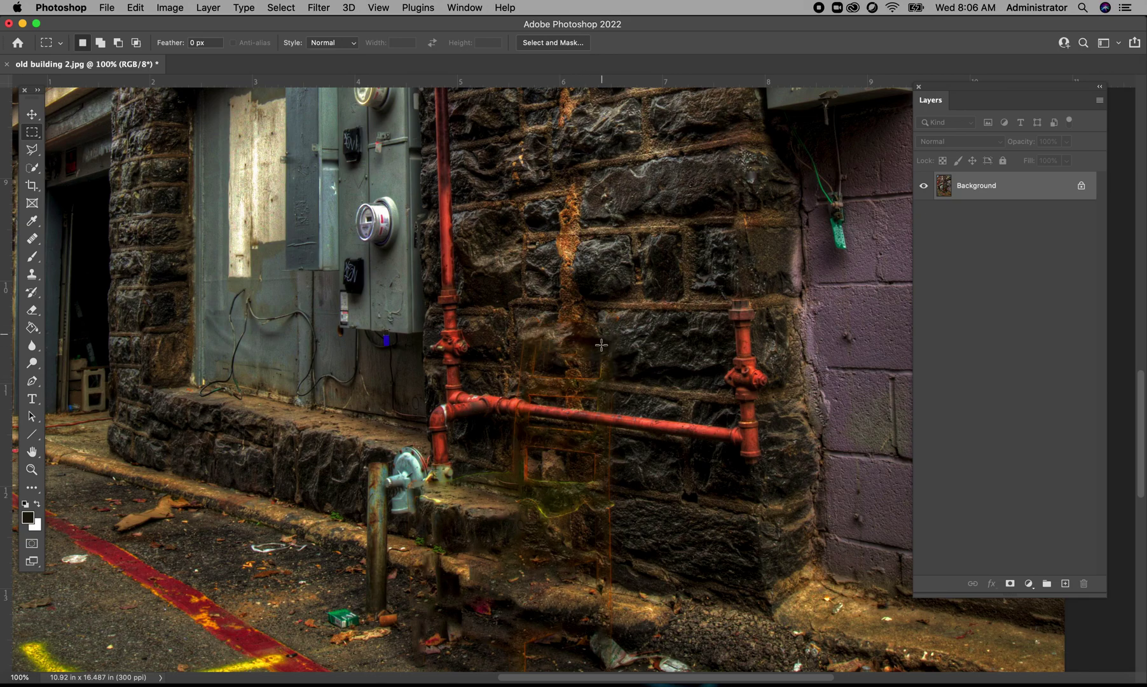
# - Clone nearby rock and mortar with the Clone Stamp over the remaining chair traces just above the horizontal red pipe
pyautogui.click(35, 279)
pyautogui.keyDown('alt'); pyautogui.click(622, 346); pyautogui.keyUp('alt')
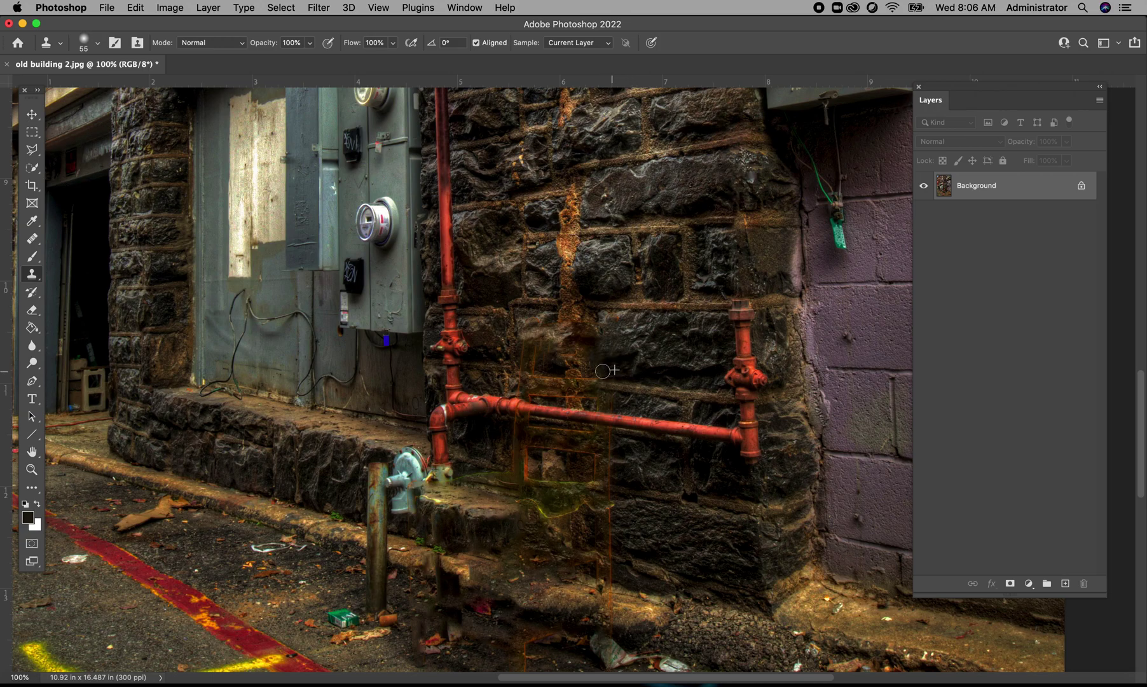
pyautogui.keyDown('alt'); pyautogui.click(629, 322); pyautogui.keyUp('alt')
pyautogui.keyDown('alt'); pyautogui.click(599, 306); pyautogui.keyUp('alt')
pyautogui.moveTo(601, 344)
pyautogui.mouseDown()
pyautogui.moveTo(612, 323)
pyautogui.moveTo(579, 322)
pyautogui.mouseUp()
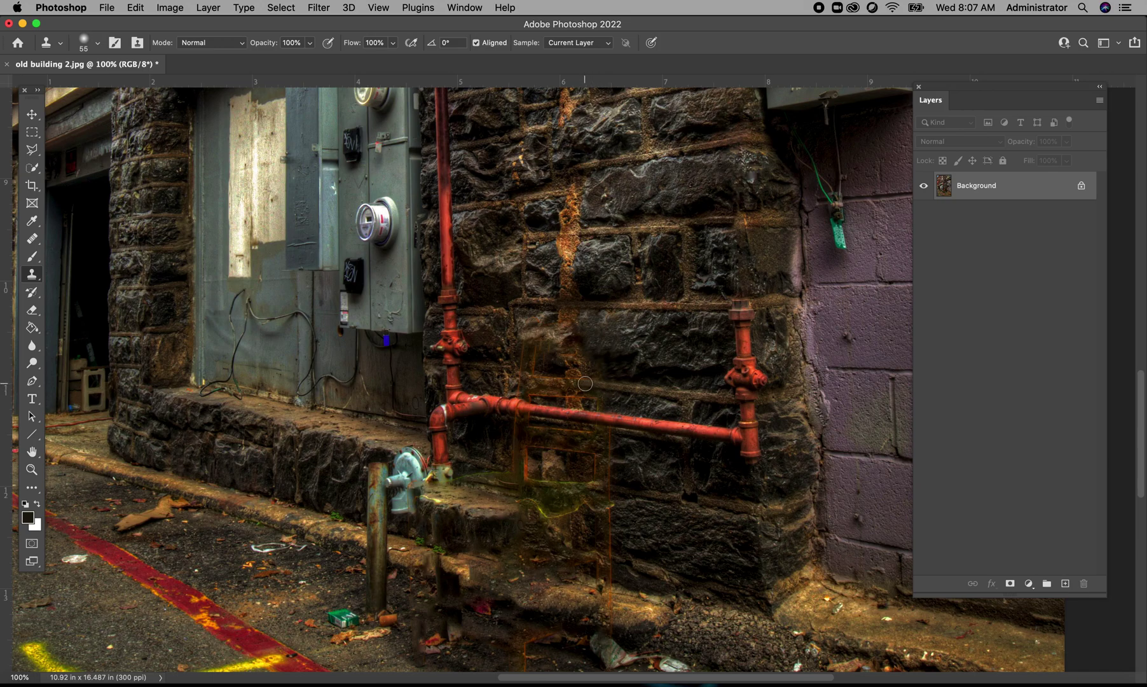
pyautogui.moveTo(576, 403); pyautogui.dragTo(579, 384)
# - Outline the yellowish streak on the rock above the horizontal pipe with the Polygonal Lasso, fill it with Content-Aware and deselect
pyautogui.click(32, 149)
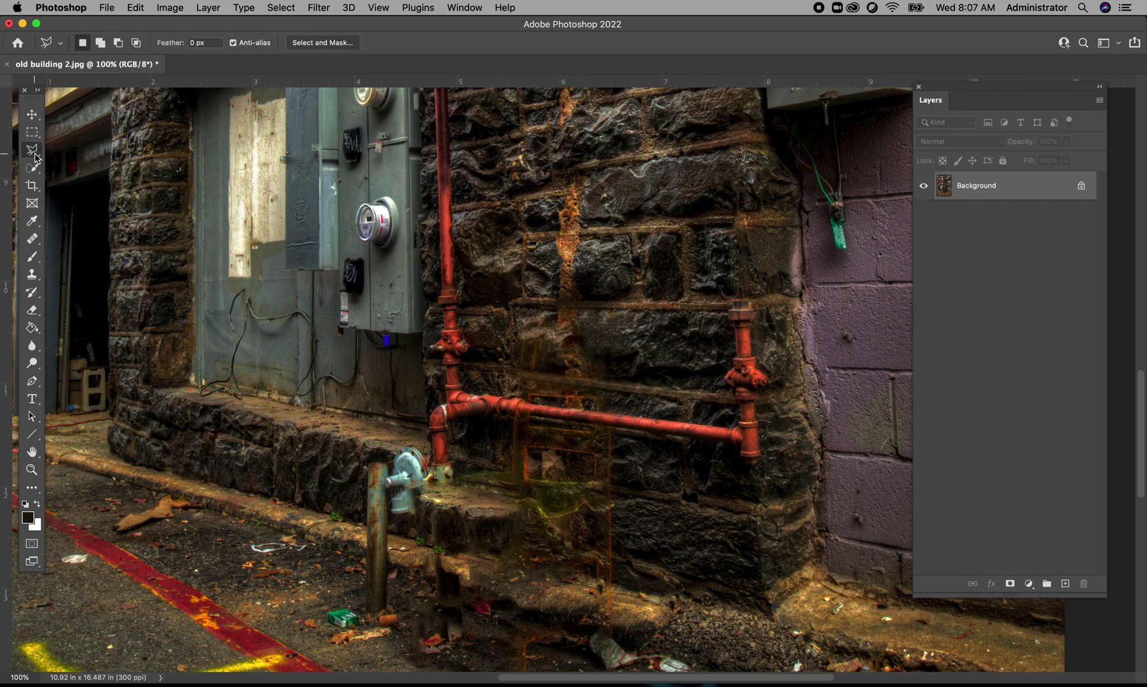
pyautogui.click(536, 343)
pyautogui.click(531, 369)
pyautogui.doubleClick(536, 367)
pyautogui.hotkey('shift', 'BackSpace')
pyautogui.click(664, 281)
pyautogui.click(32, 133)
pyautogui.click(530, 312)
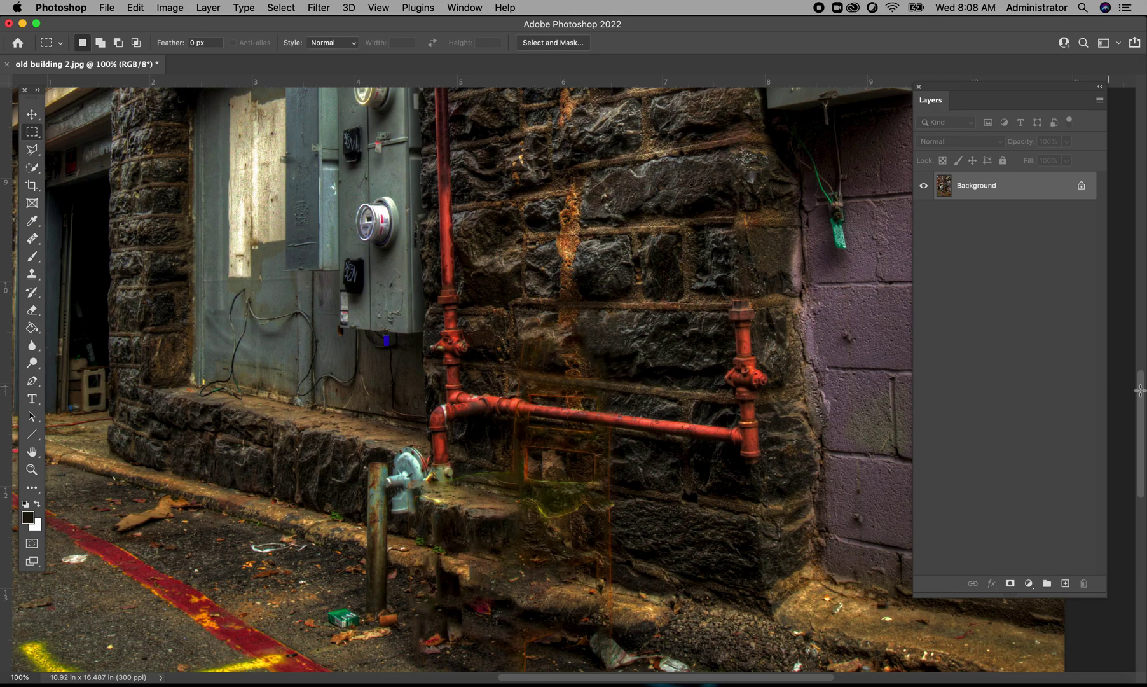
# - Paint over the chair outline's right edge, curb marks and yellow remnants below the horizontal pipe with the Content-Aware Spot Healing Brush
pyautogui.moveTo(1143, 394); pyautogui.dragTo(1142, 425)
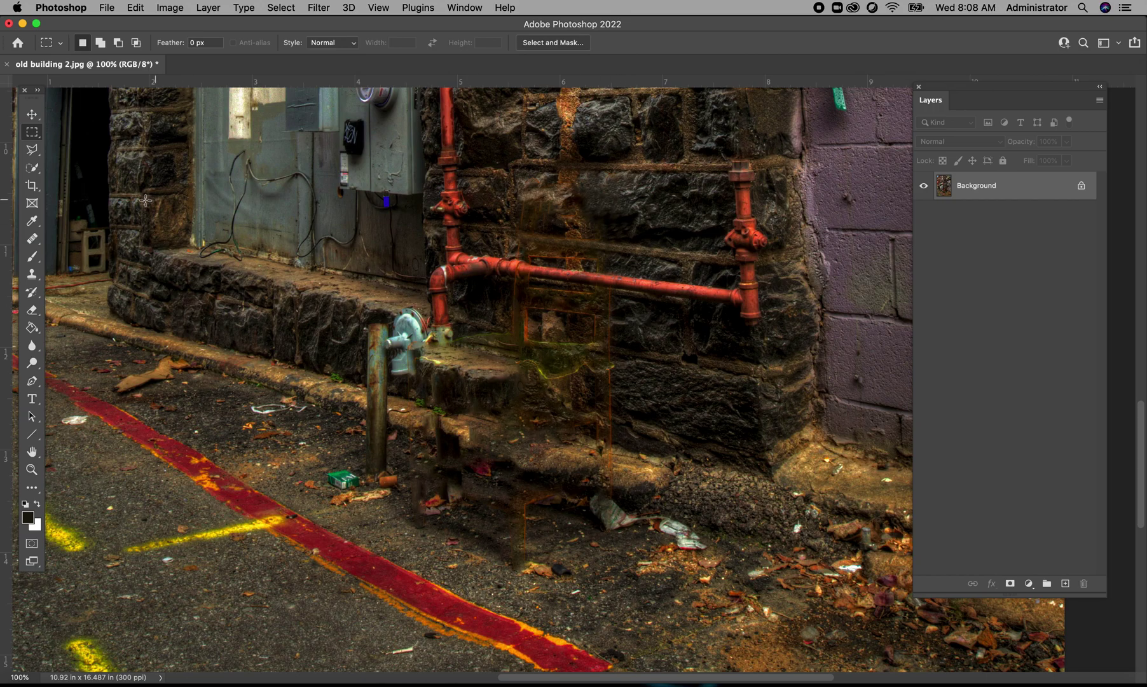
pyautogui.click(32, 238)
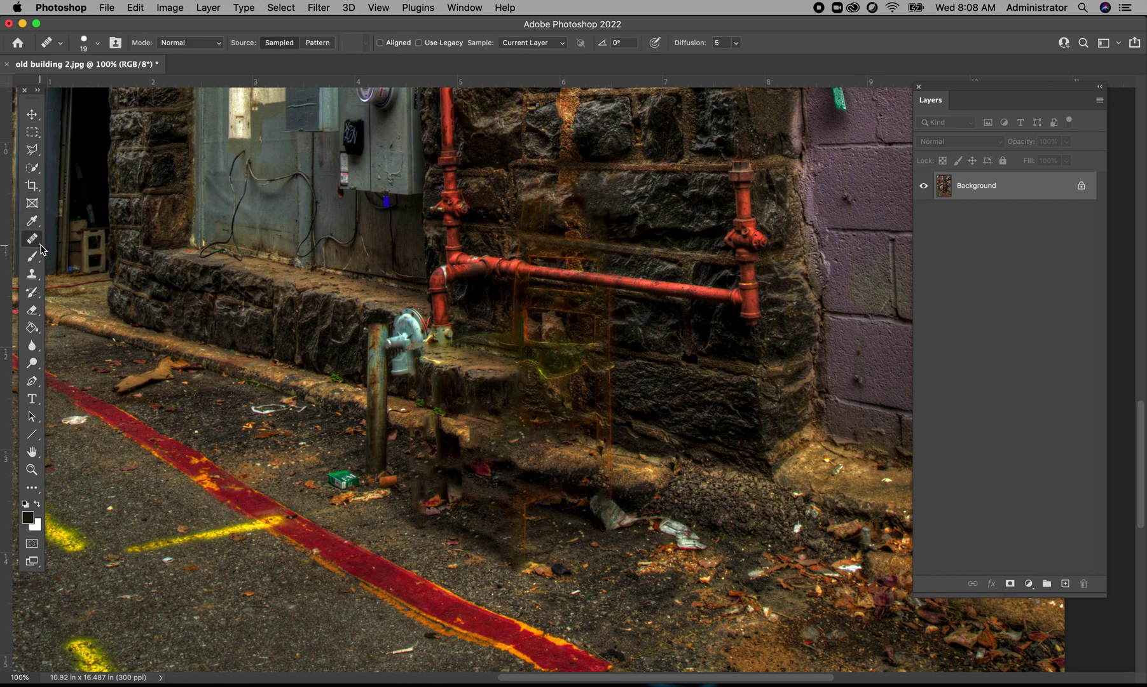
pyautogui.click(100, 239)
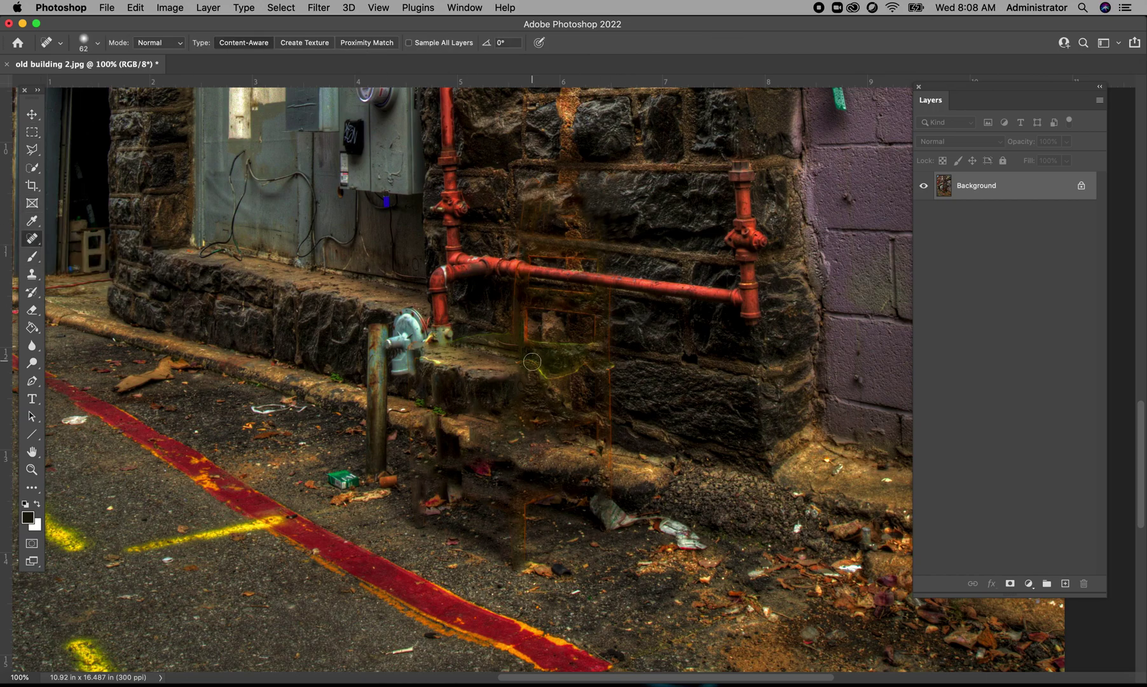
pyautogui.moveTo(610, 318); pyautogui.dragTo(610, 503)
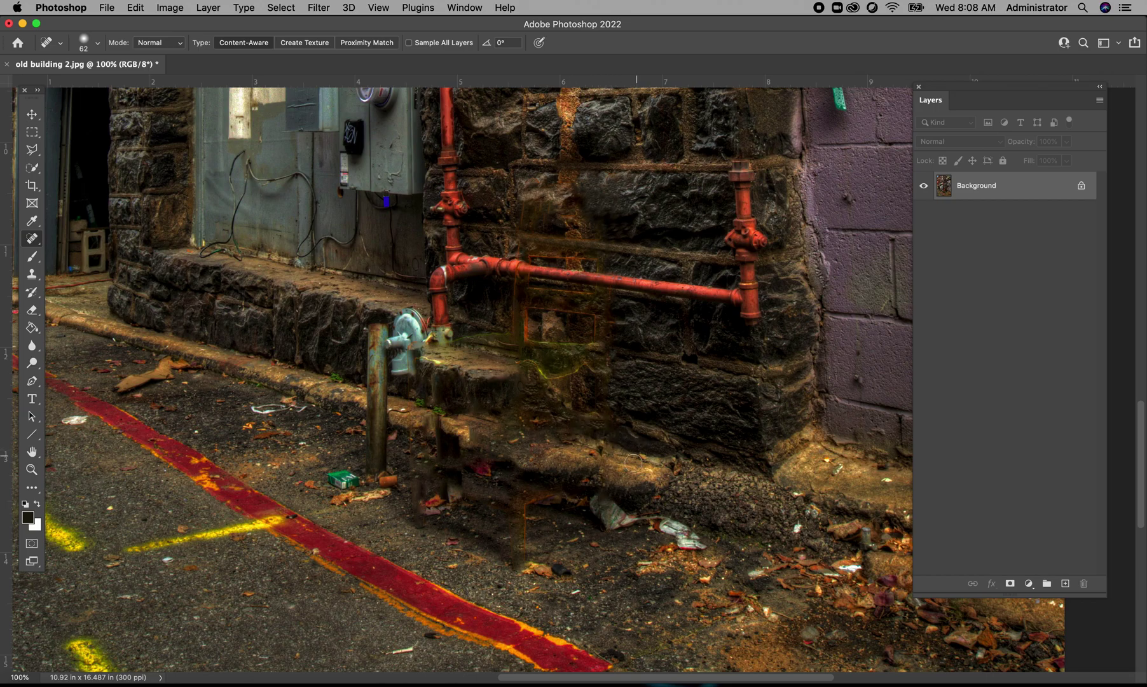
pyautogui.moveTo(566, 454)
pyautogui.mouseDown()
pyautogui.moveTo(493, 434)
pyautogui.moveTo(576, 468)
pyautogui.mouseUp()
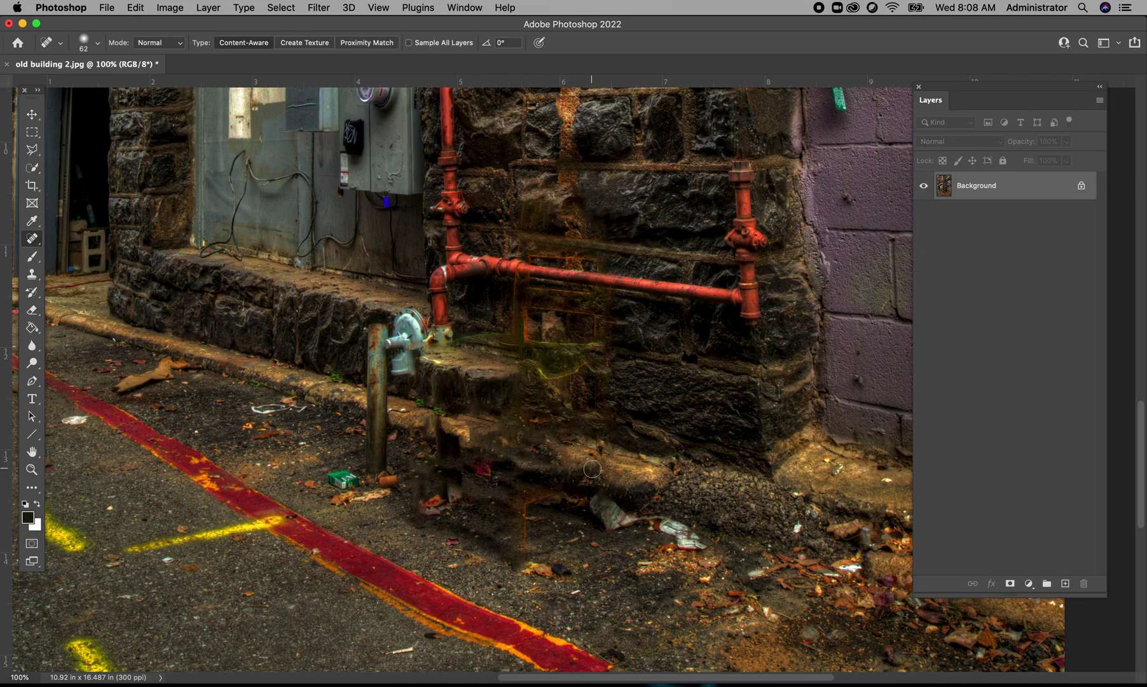
pyautogui.moveTo(523, 371)
pyautogui.mouseDown()
pyautogui.moveTo(595, 371)
pyautogui.moveTo(604, 389)
pyautogui.mouseUp()
pyautogui.moveTo(529, 311)
pyautogui.mouseDown()
pyautogui.moveTo(529, 337)
pyautogui.moveTo(598, 341)
pyautogui.moveTo(593, 315)
pyautogui.moveTo(532, 311)
pyautogui.mouseUp()
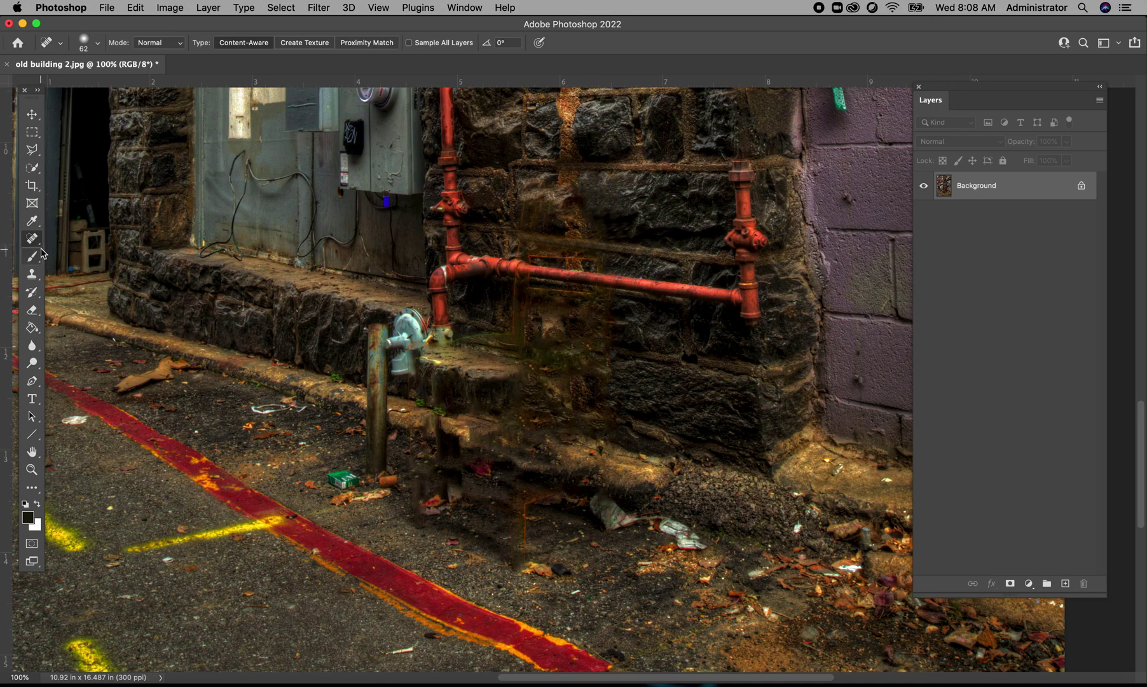
# - Clone dark rock with the Clone Stamp over the blurred patch below the horizontal pipe, extending the stone block toward the steps
pyautogui.click(36, 275)
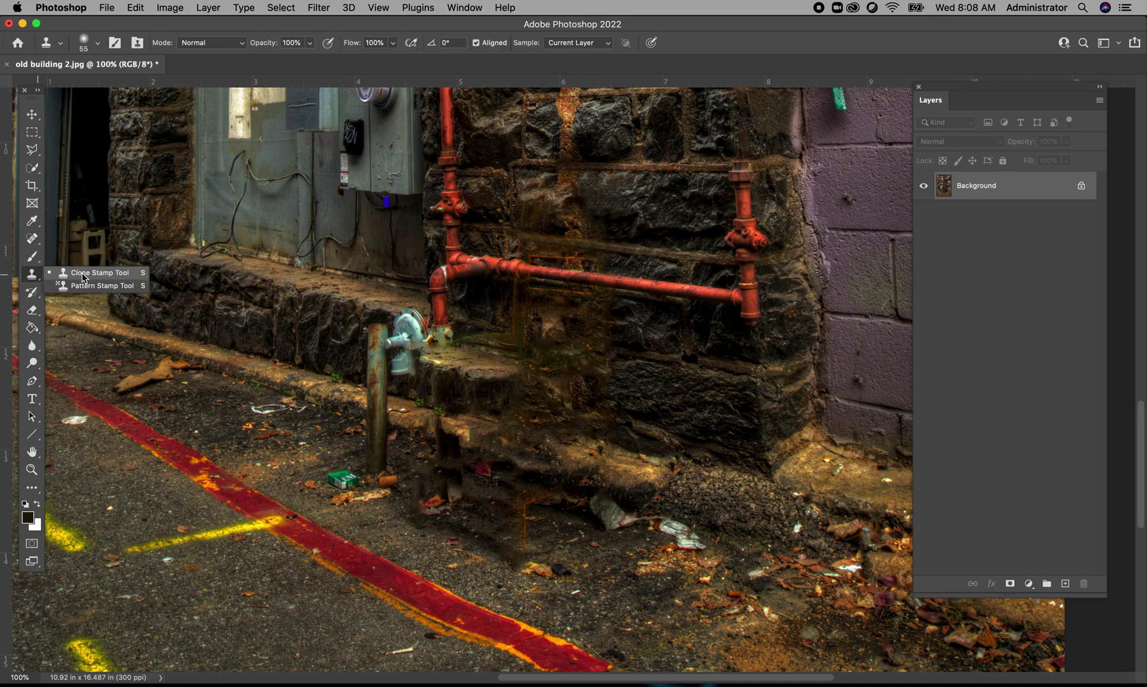
pyautogui.click(82, 278)
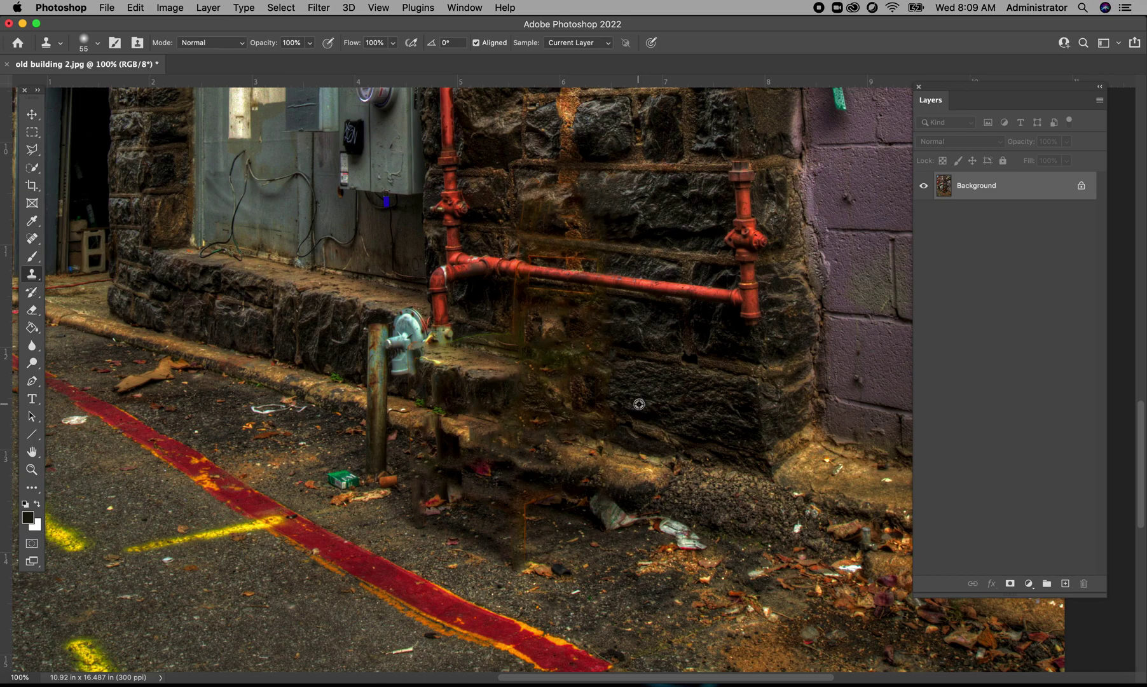
pyautogui.moveTo(610, 407); pyautogui.dragTo(601, 400)
pyautogui.moveTo(610, 402)
pyautogui.mouseDown()
pyautogui.moveTo(593, 393)
pyautogui.moveTo(582, 404)
pyautogui.moveTo(570, 387)
pyautogui.moveTo(569, 406)
pyautogui.moveTo(552, 398)
pyautogui.mouseUp()
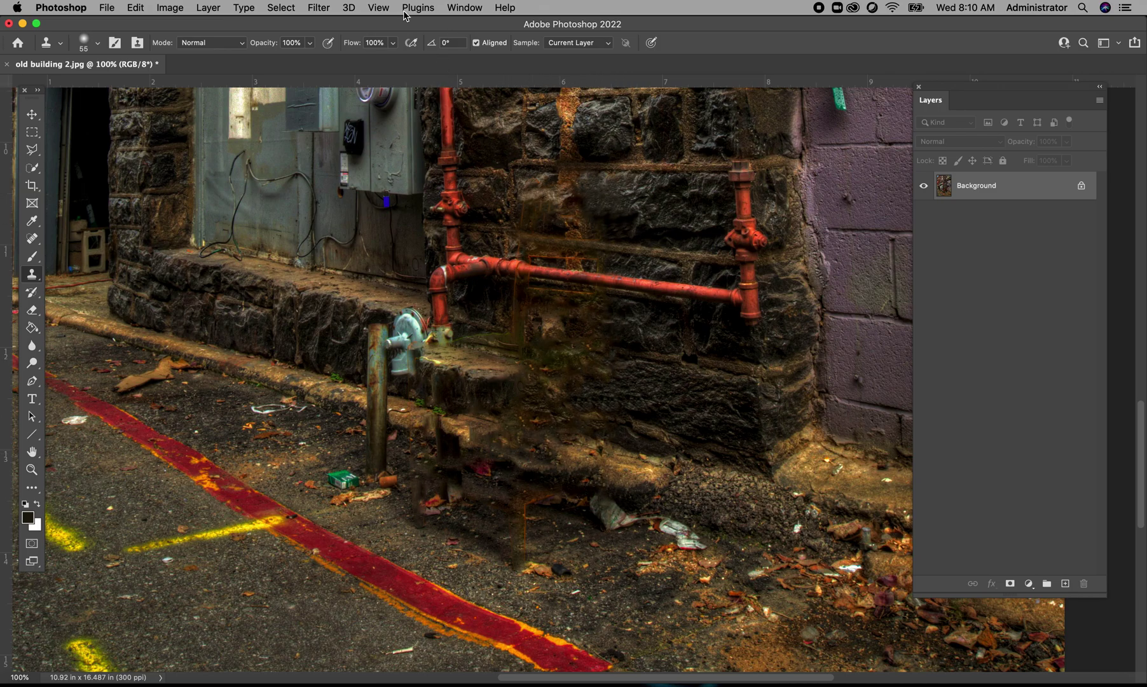
# - Start the Unsharp Mask filter on the photo with an amount of 17% and a radius of 0.7 pixels
pyautogui.click(383, 8)
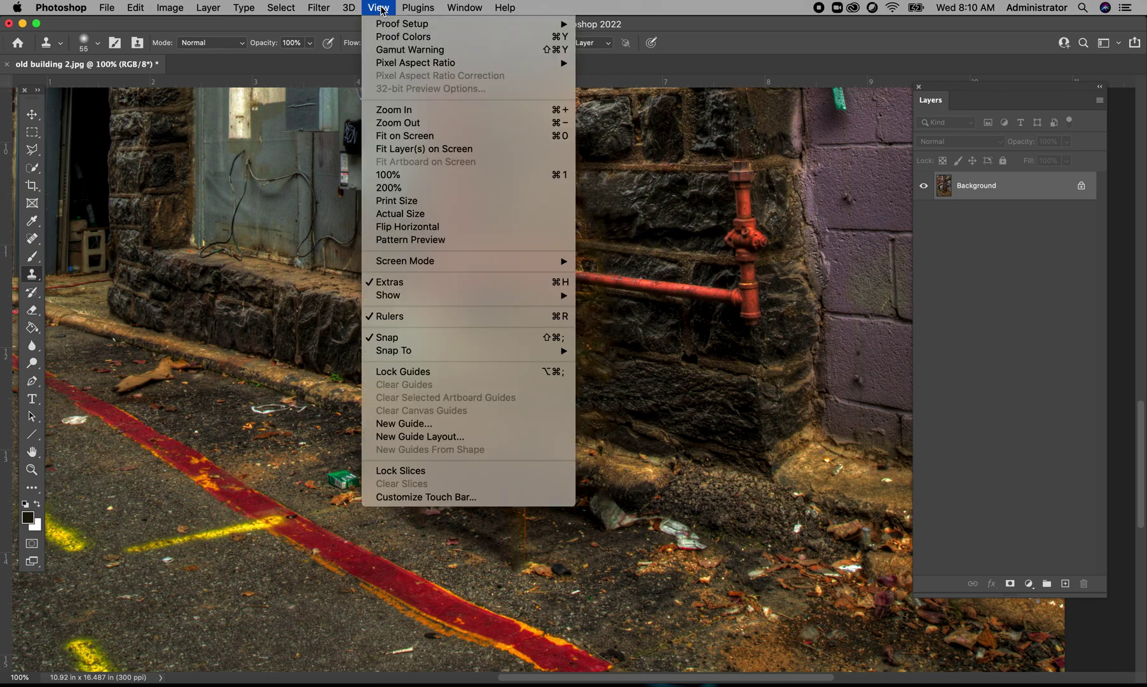
pyautogui.click(407, 123)
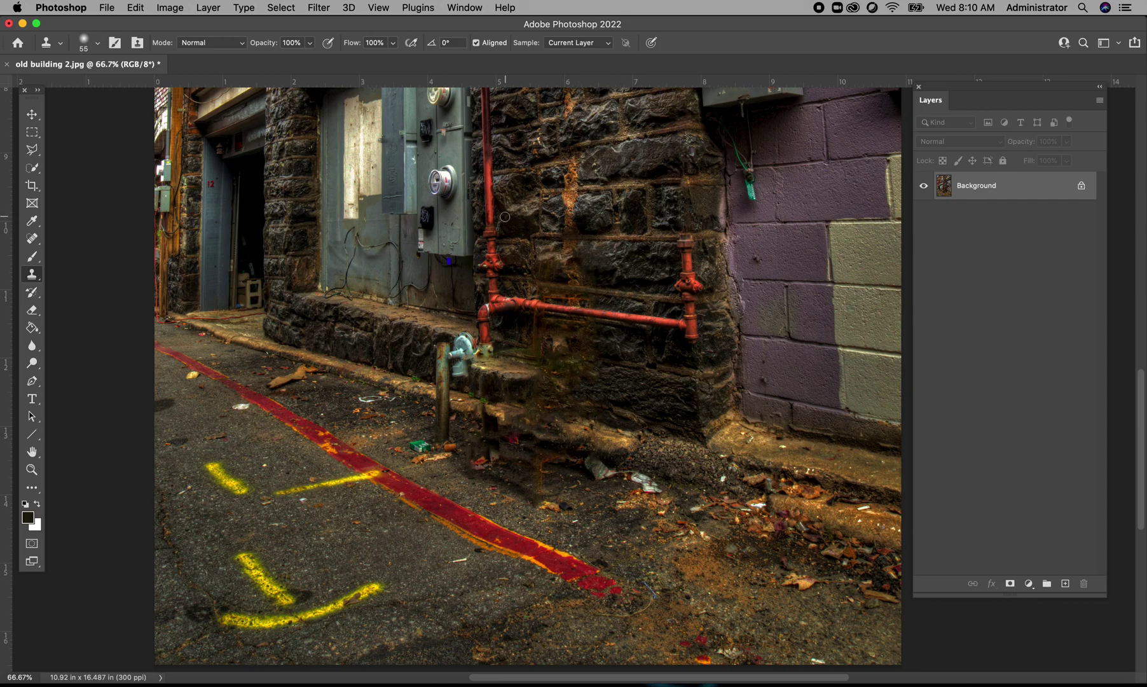
pyautogui.click(320, 10)
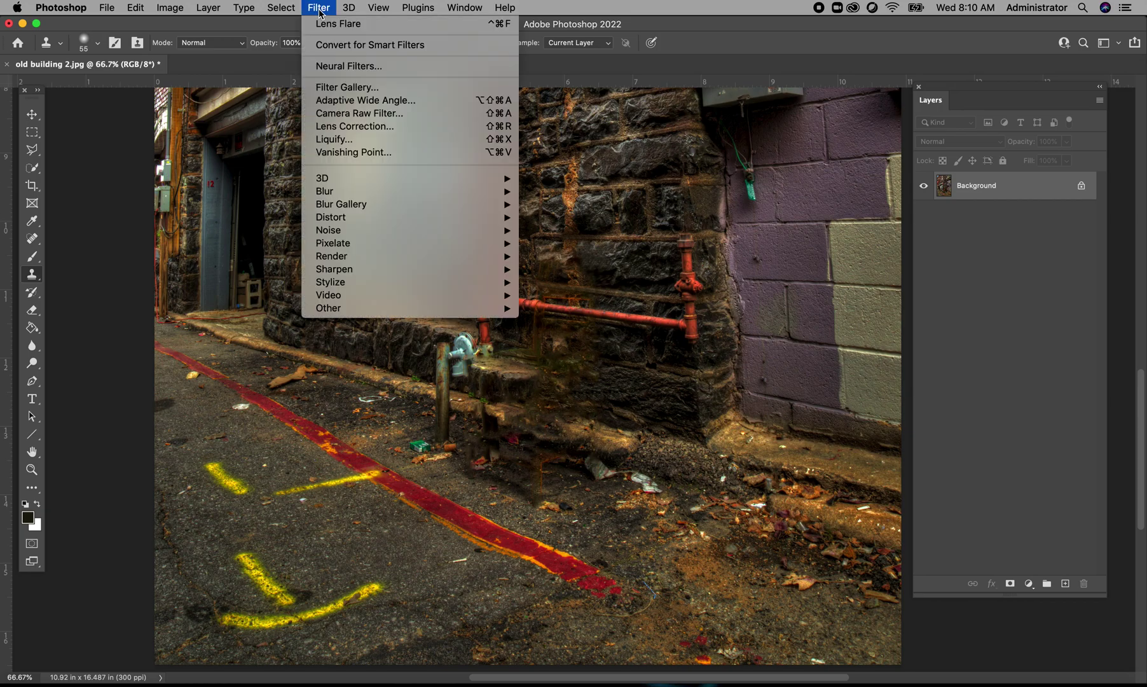
pyautogui.moveTo(354, 275)
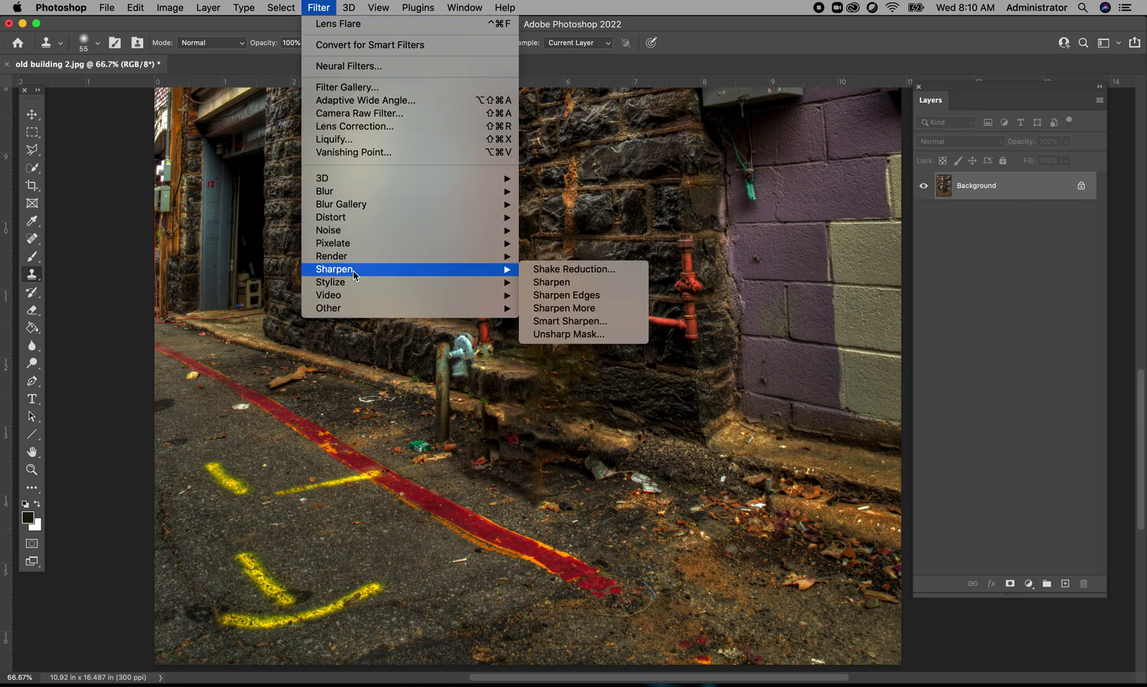
pyautogui.click(573, 334)
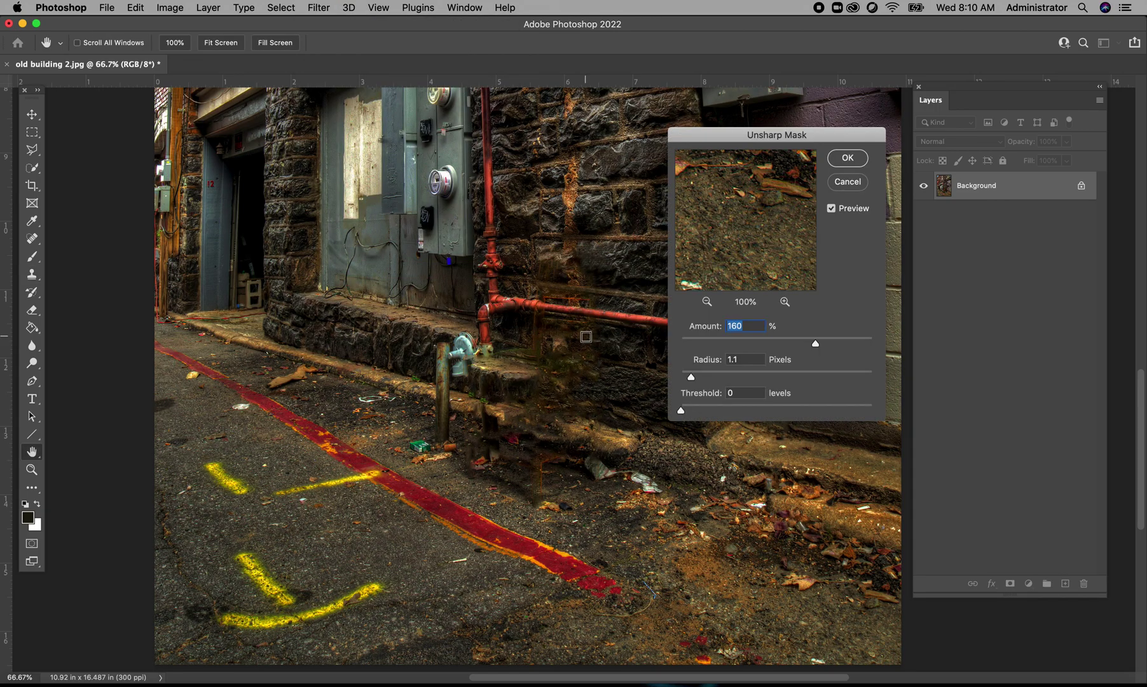
pyautogui.moveTo(816, 345); pyautogui.dragTo(687, 377)
pyautogui.click(697, 343)
# - Check the repaired rock wall and red pipes in the filter preview at 50%, and apply the sharpening
pyautogui.moveTo(772, 197); pyautogui.dragTo(715, 256)
pyautogui.moveTo(754, 169); pyautogui.dragTo(738, 248)
pyautogui.click(707, 301)
pyautogui.click(707, 301)
pyautogui.moveTo(746, 206); pyautogui.dragTo(743, 244)
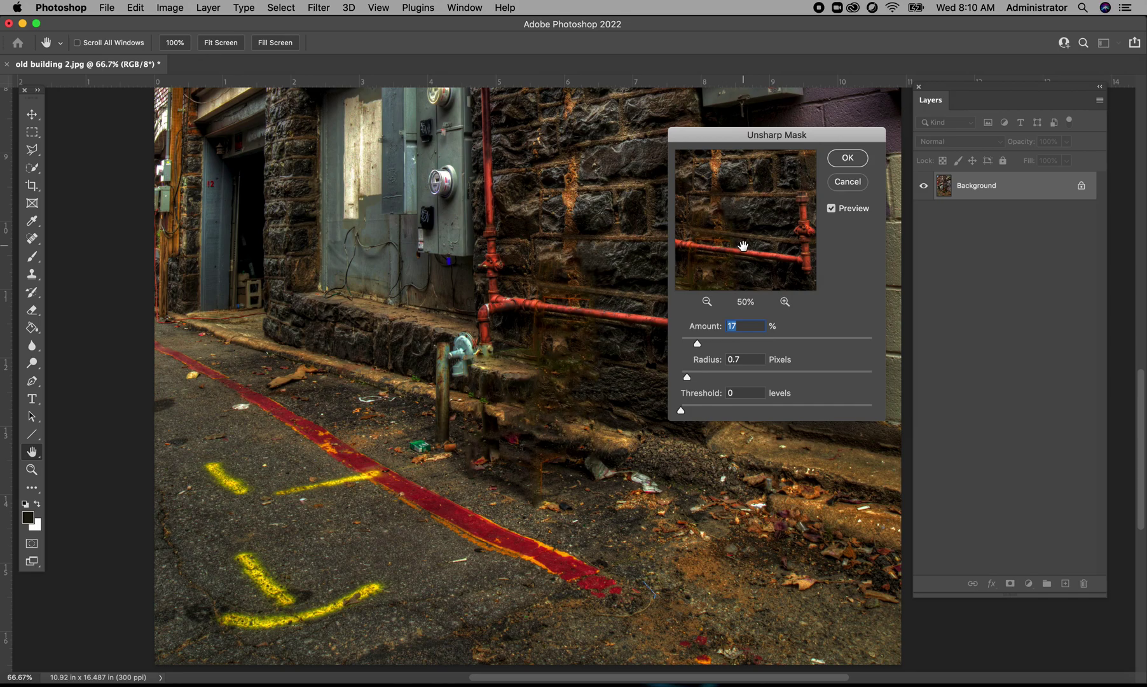
pyautogui.click(849, 159)
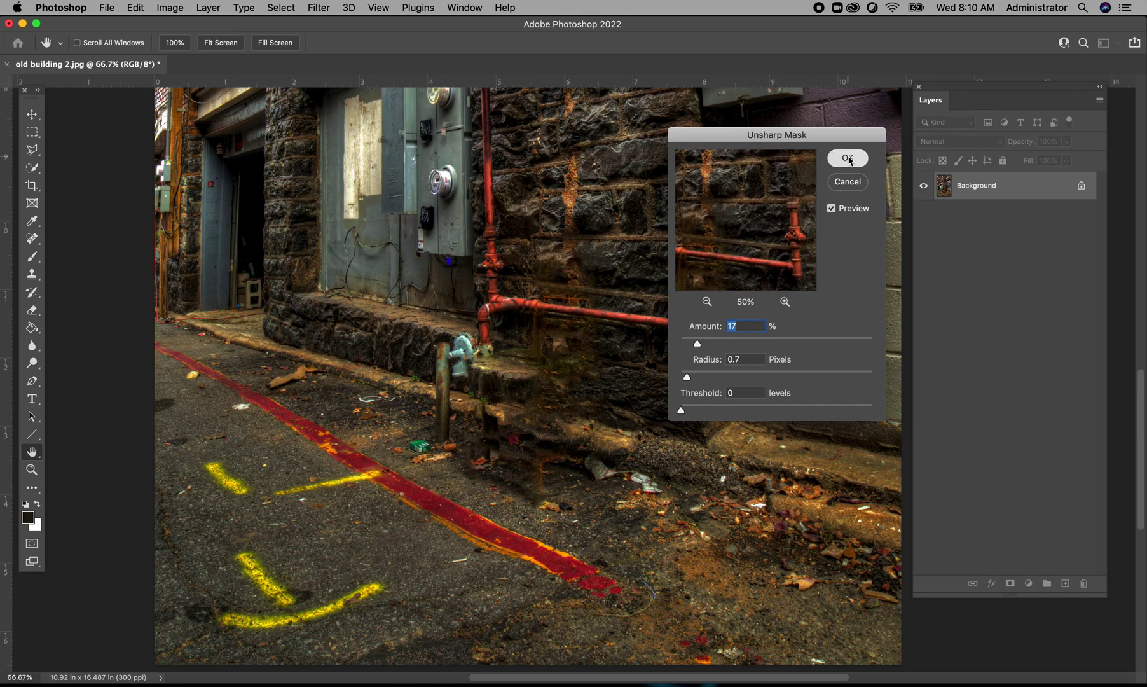
pyautogui.press('s')
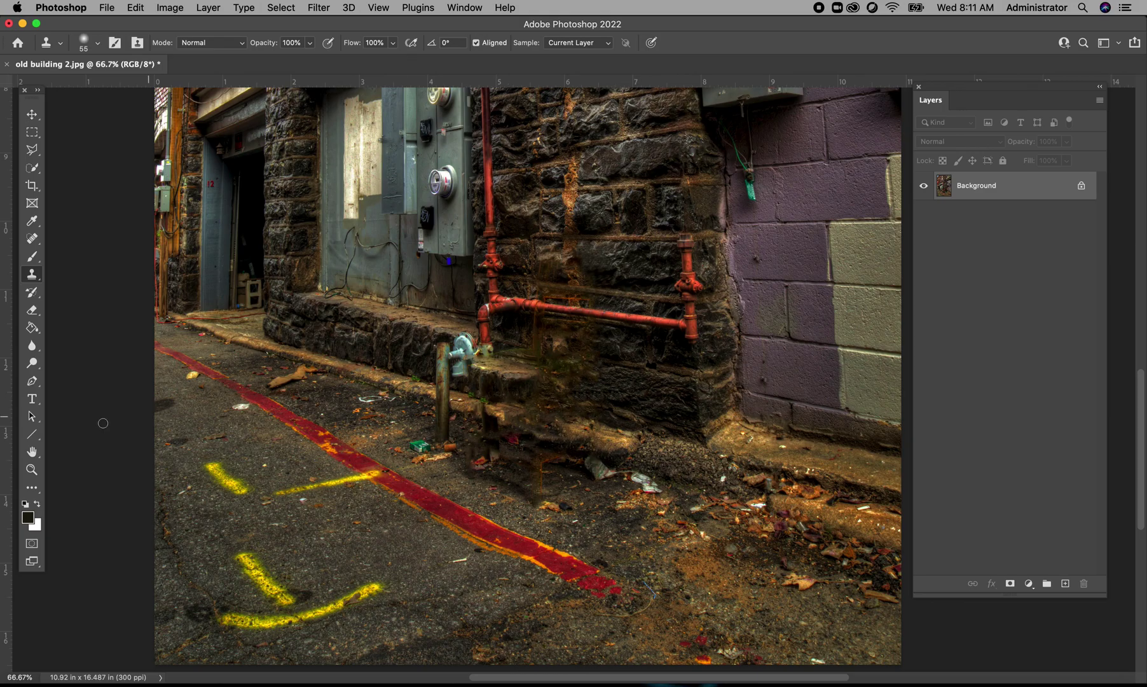
# - Clone dark rock over the vertical orange outlines below the horizontal red pipe, using a 19 px Clone Stamp brush
pyautogui.click(32, 470)
pyautogui.click(533, 356)
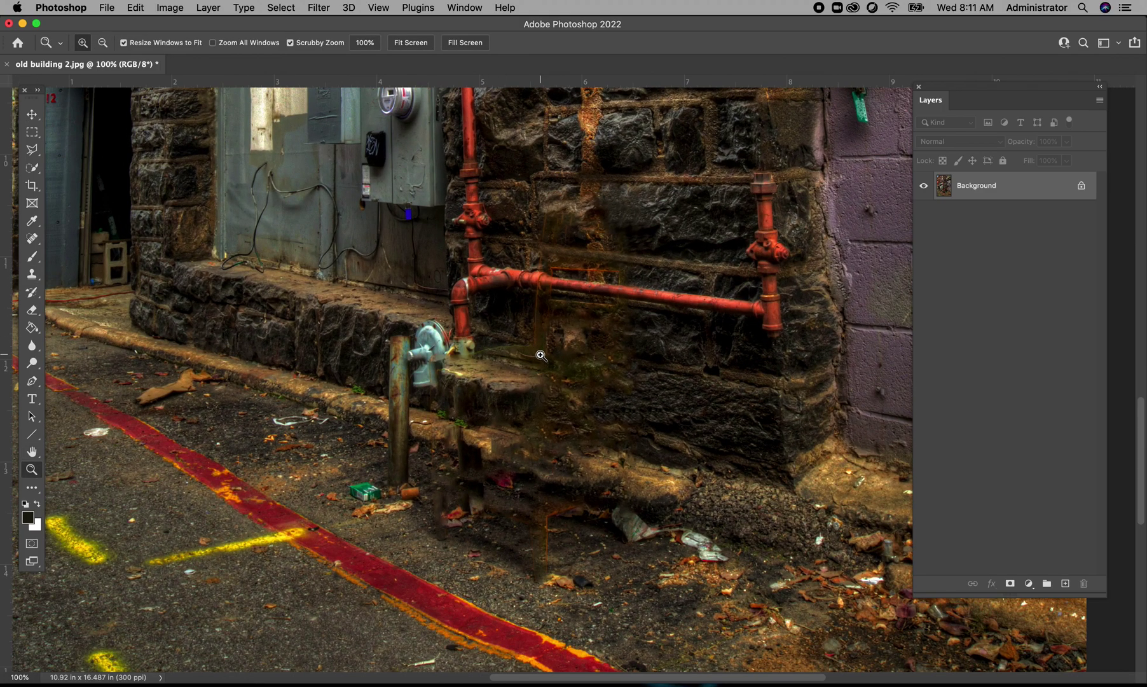
pyautogui.click(541, 354)
pyautogui.click(538, 290)
pyautogui.click(544, 273)
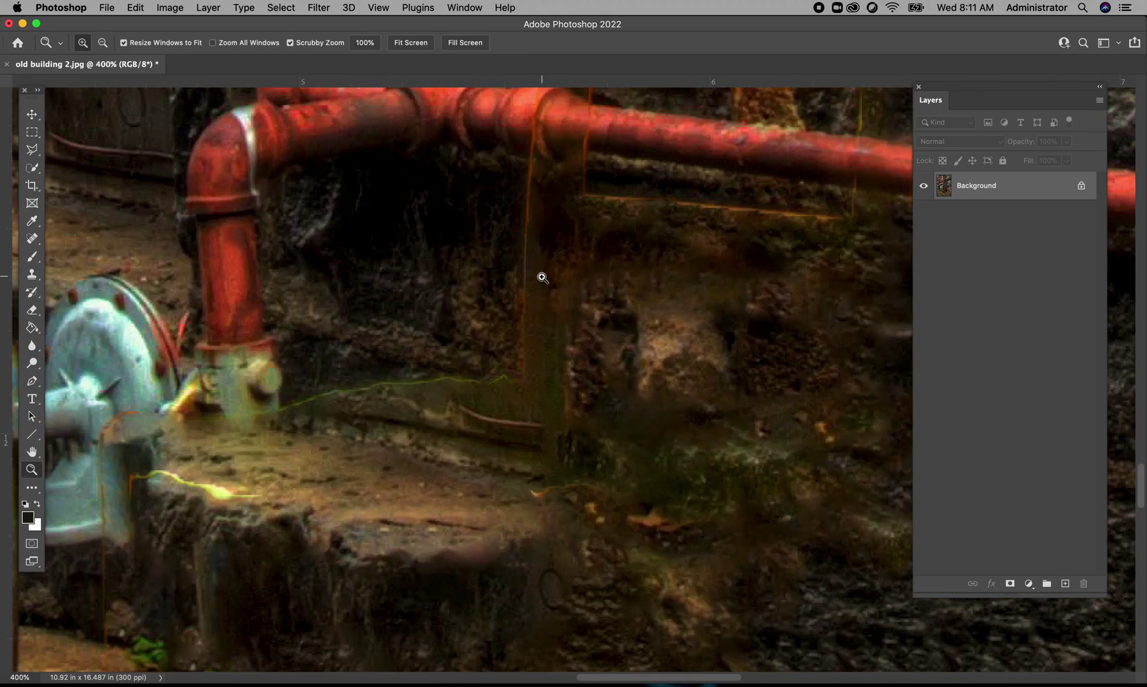
pyautogui.click(542, 278)
pyautogui.click(538, 275)
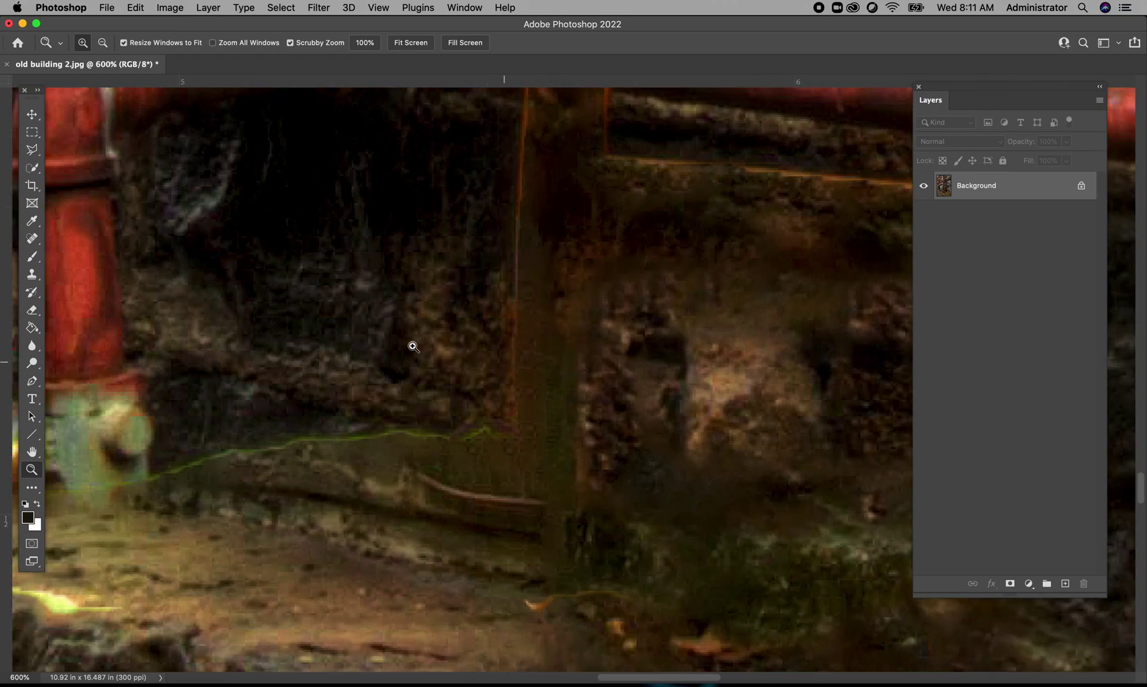
pyautogui.click(31, 275)
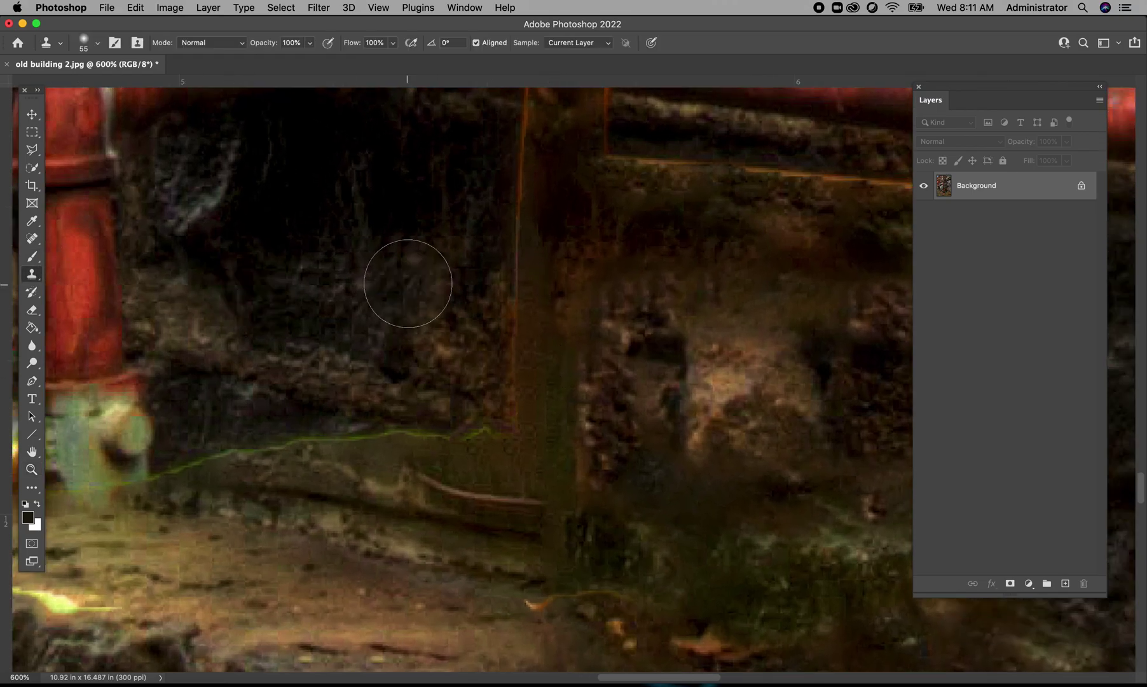
pyautogui.click(98, 45)
pyautogui.moveTo(99, 86); pyautogui.dragTo(82, 86)
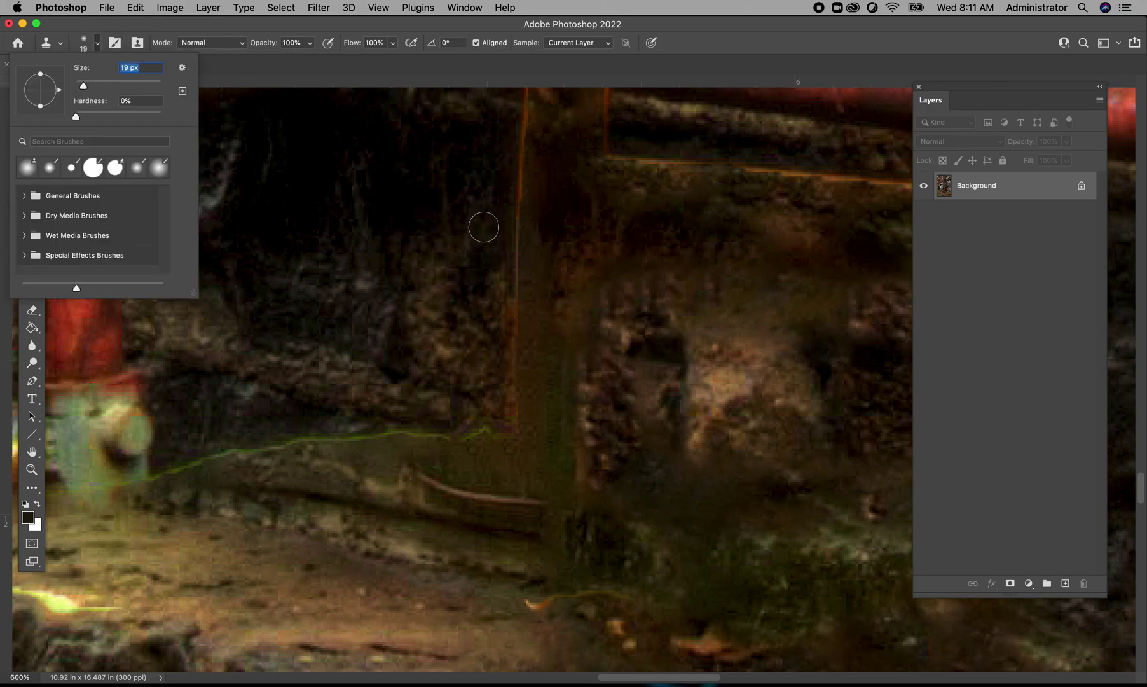
pyautogui.press('Return')
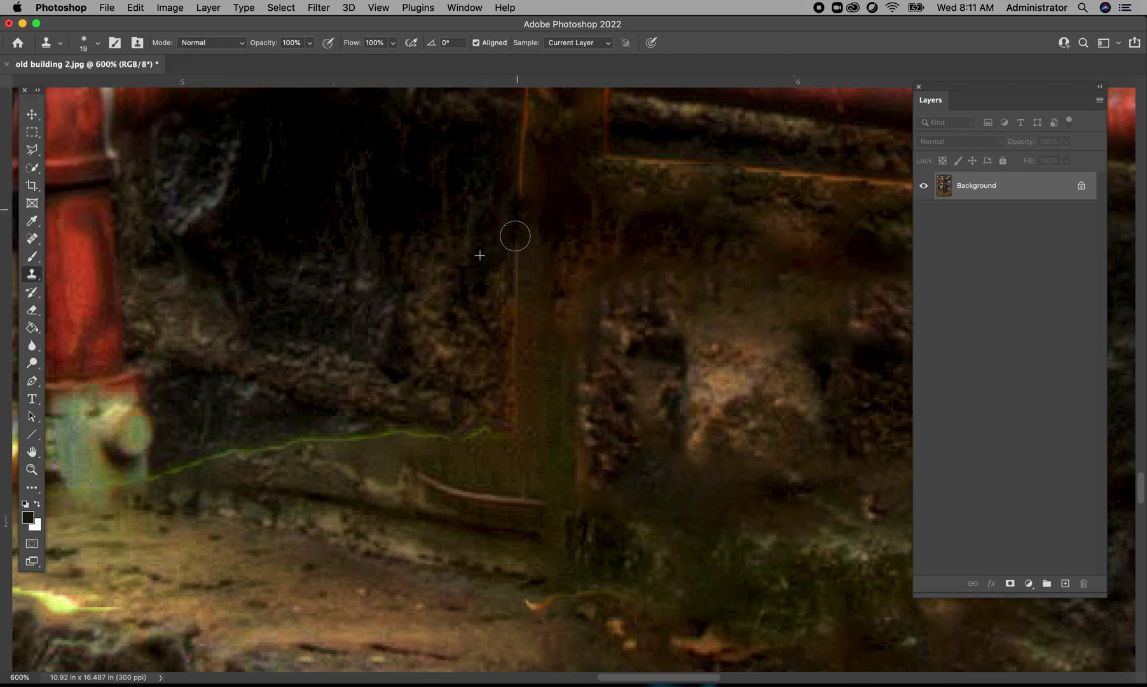
pyautogui.moveTo(510, 259)
pyautogui.mouseDown()
pyautogui.moveTo(517, 120)
pyautogui.moveTo(517, 185)
pyautogui.moveTo(500, 204)
pyautogui.mouseUp()
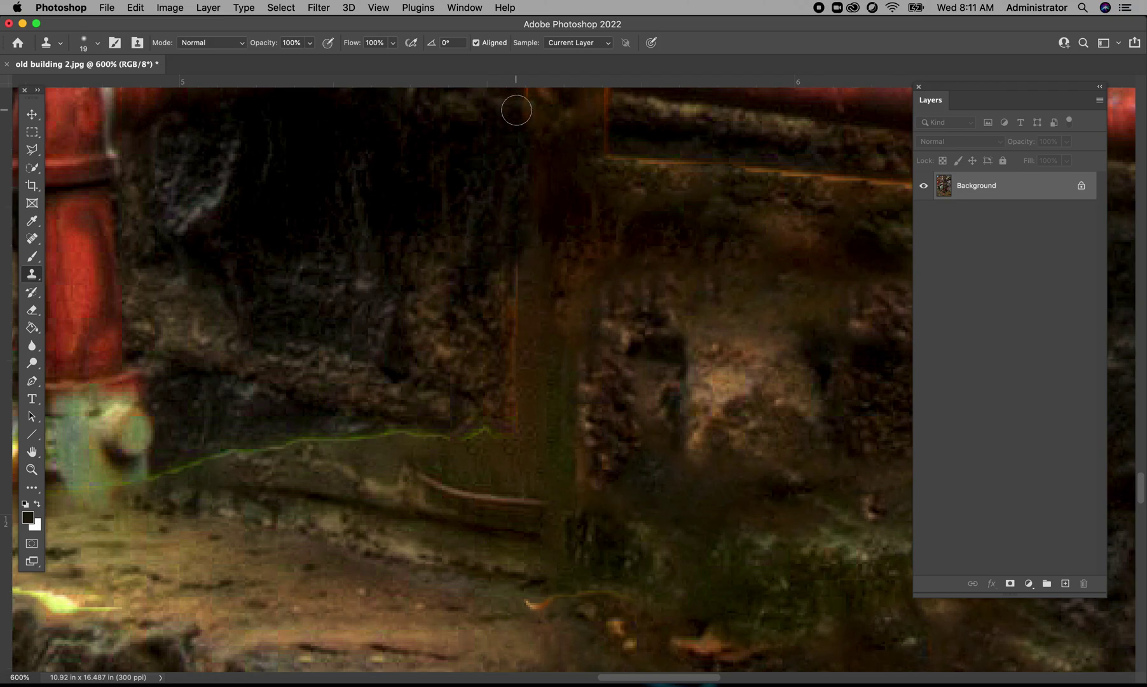
pyautogui.moveTo(627, 108); pyautogui.dragTo(584, 115)
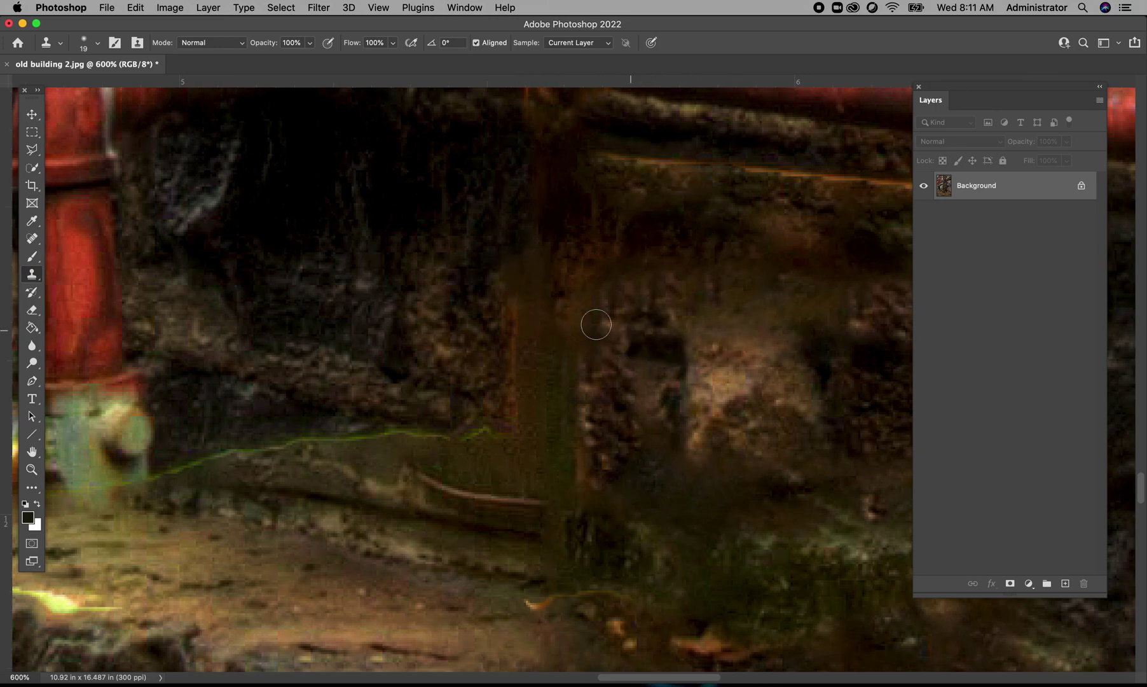
# - Clone dark rock over part of the thin green line running from the red pipe's base along the stone ledge
pyautogui.moveTo(230, 453); pyautogui.dragTo(320, 448)
pyautogui.click(245, 468)
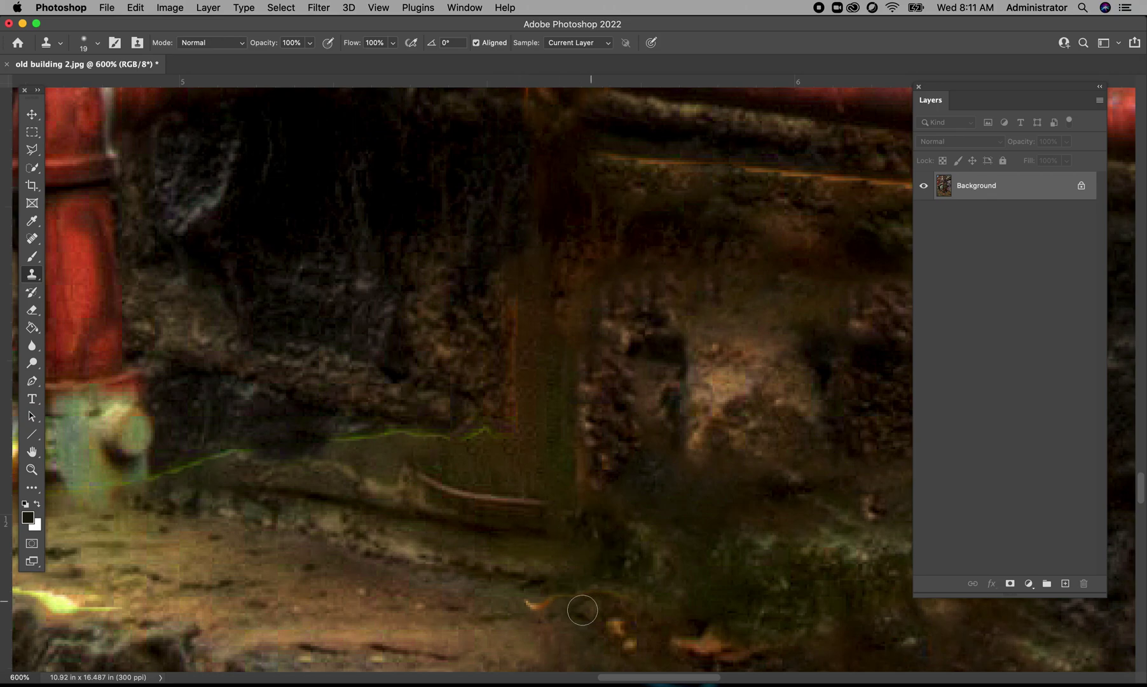
pyautogui.click(281, 8)
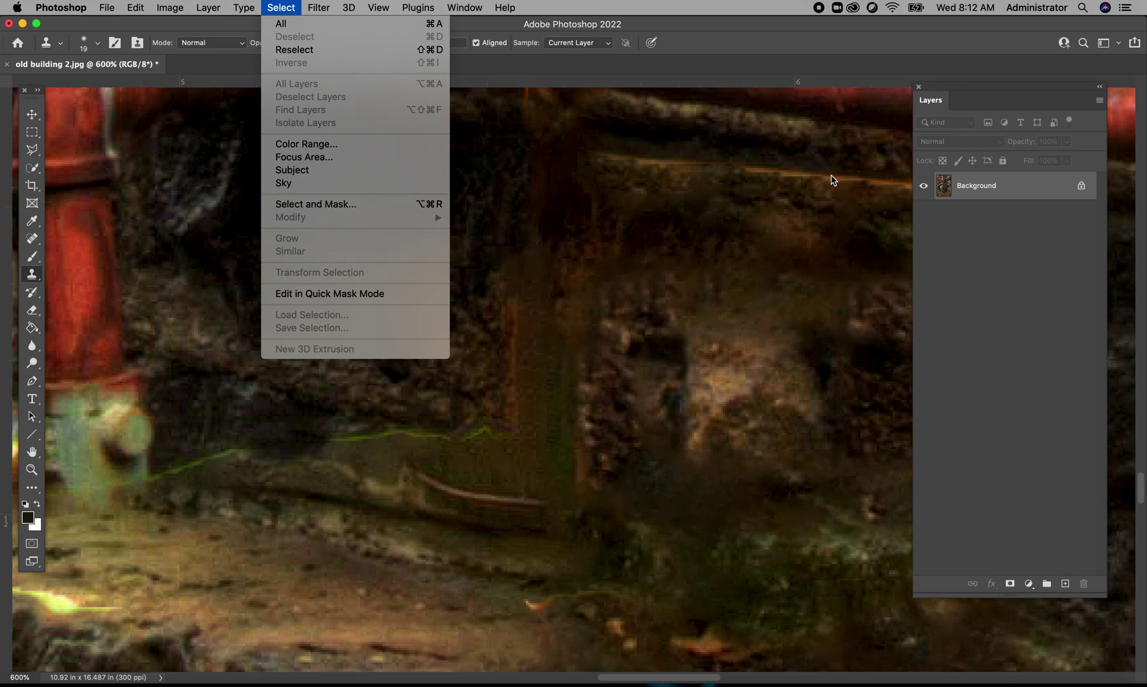
pyautogui.click(570, 87)
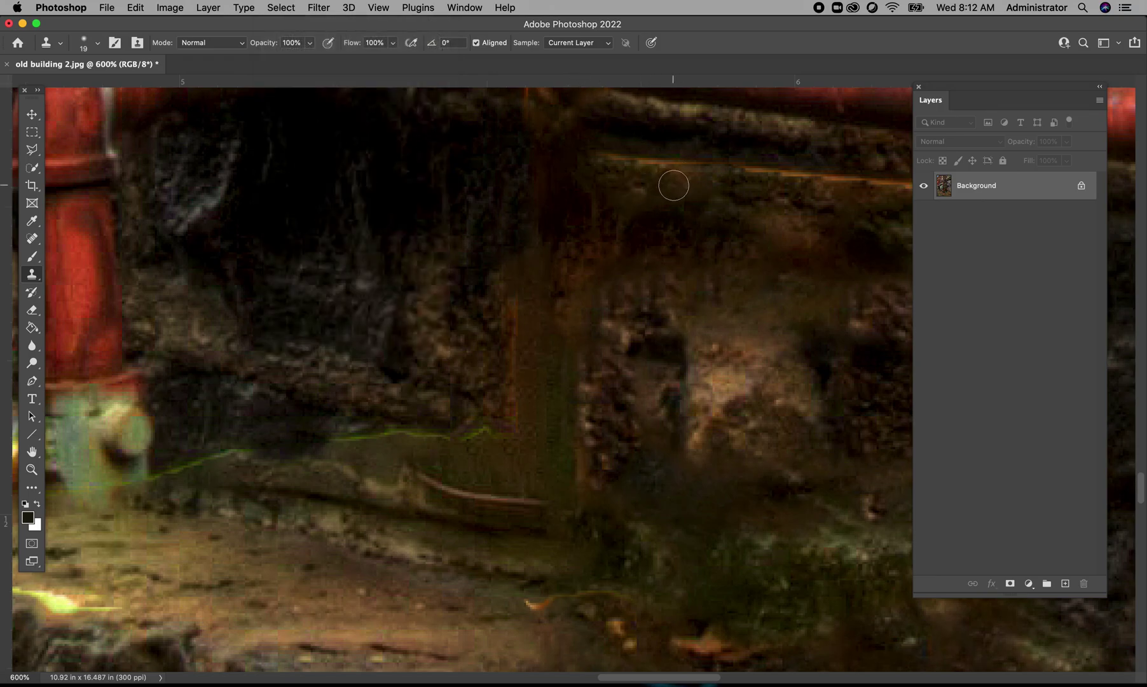
# - Sample the rock below the horizontal orange line and clone it over the line's left end beneath the red pipe
pyautogui.keyDown('alt'); pyautogui.click(678, 185); pyautogui.keyUp('alt')
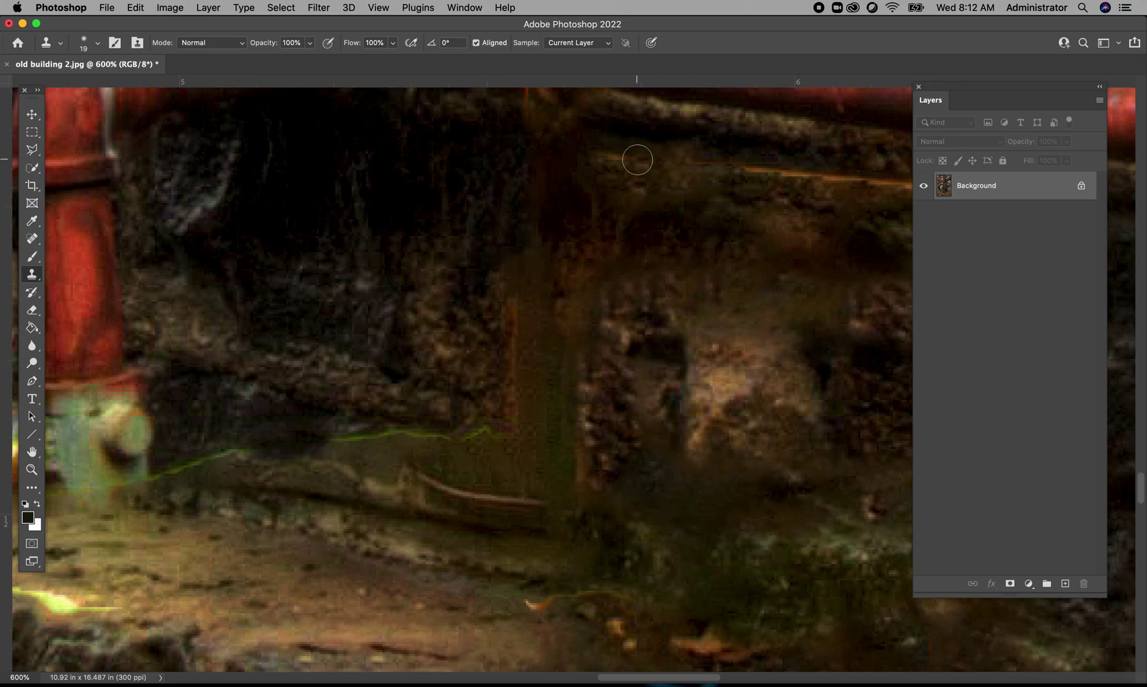
pyautogui.moveTo(638, 160); pyautogui.dragTo(604, 159)
pyautogui.click(389, 8)
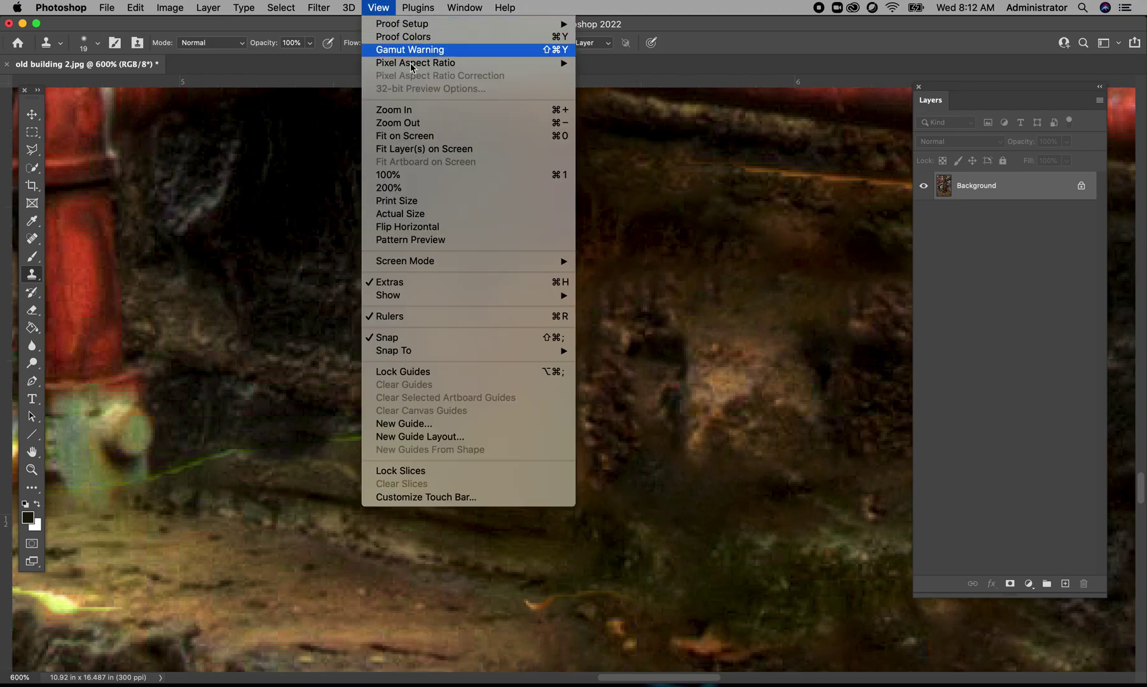
pyautogui.click(416, 123)
pyautogui.click(379, 8)
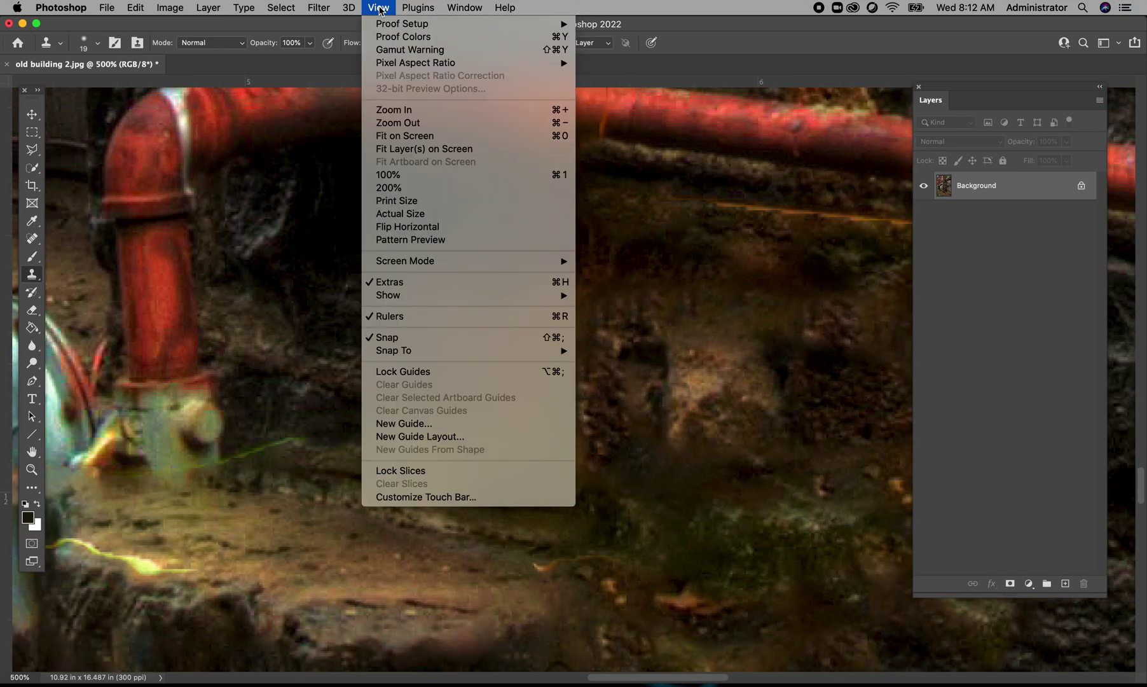
pyautogui.click(404, 136)
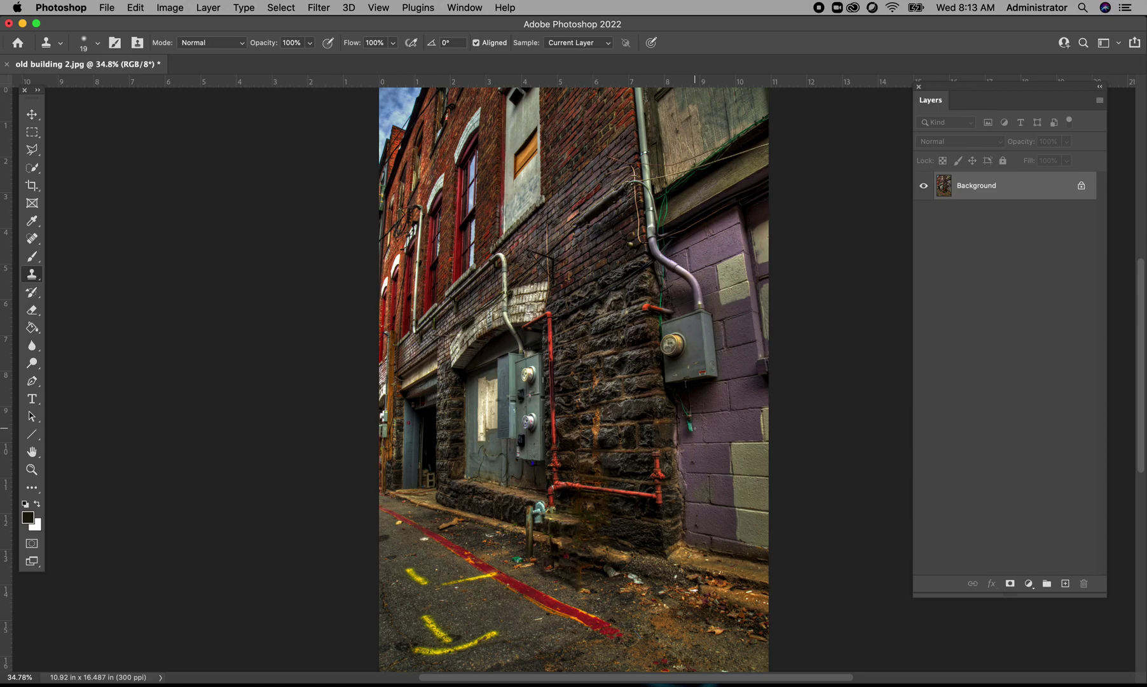
pyautogui.rightClick(36, 278)
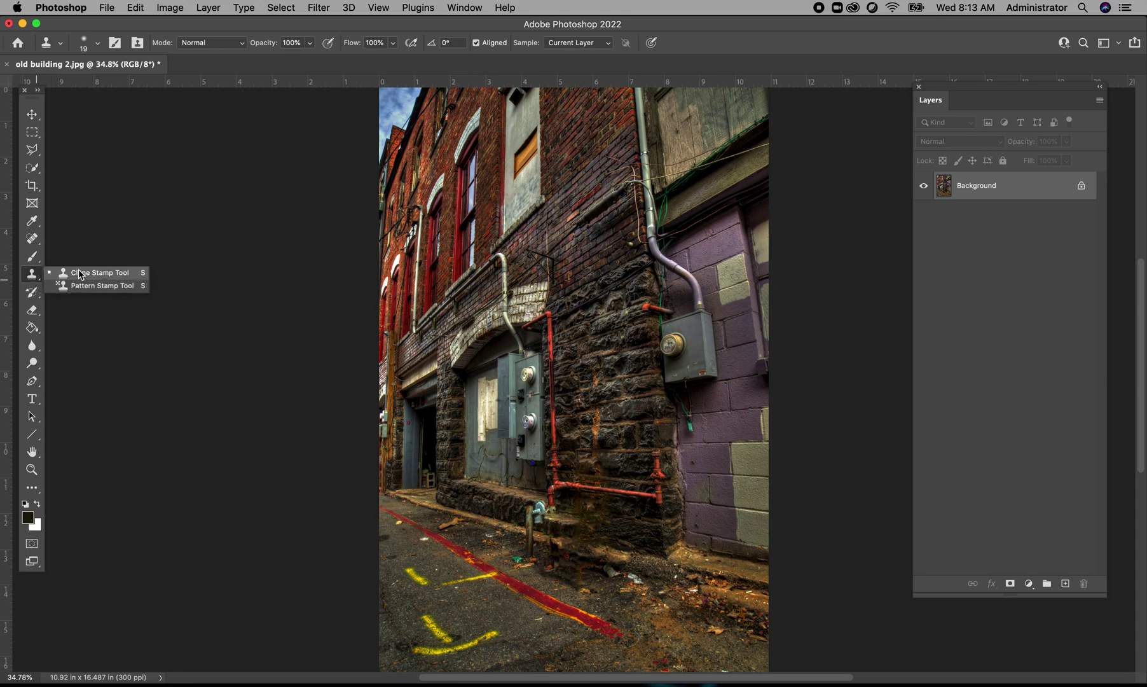
pyautogui.click(43, 286)
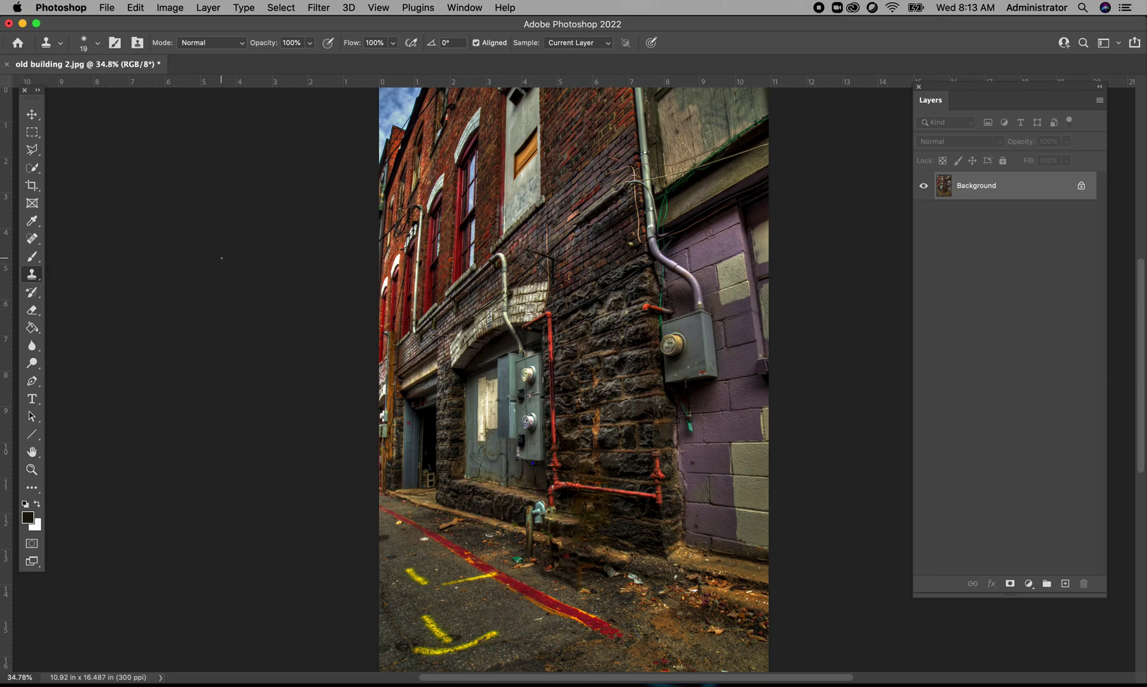